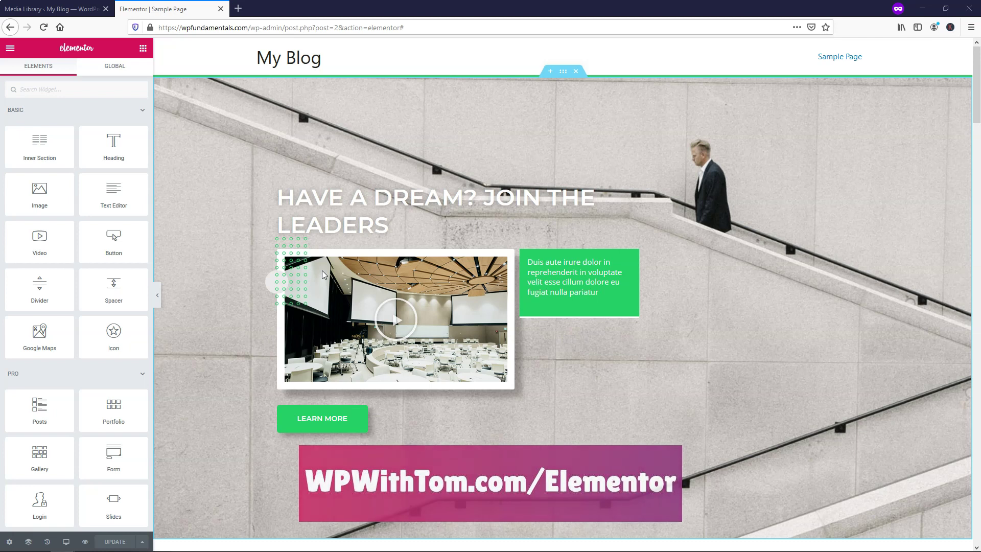
Add an empty section above Our Services and drop the Reviews widget, found by searching 'rev', into it.
scroll(240, 279, "down", 8)
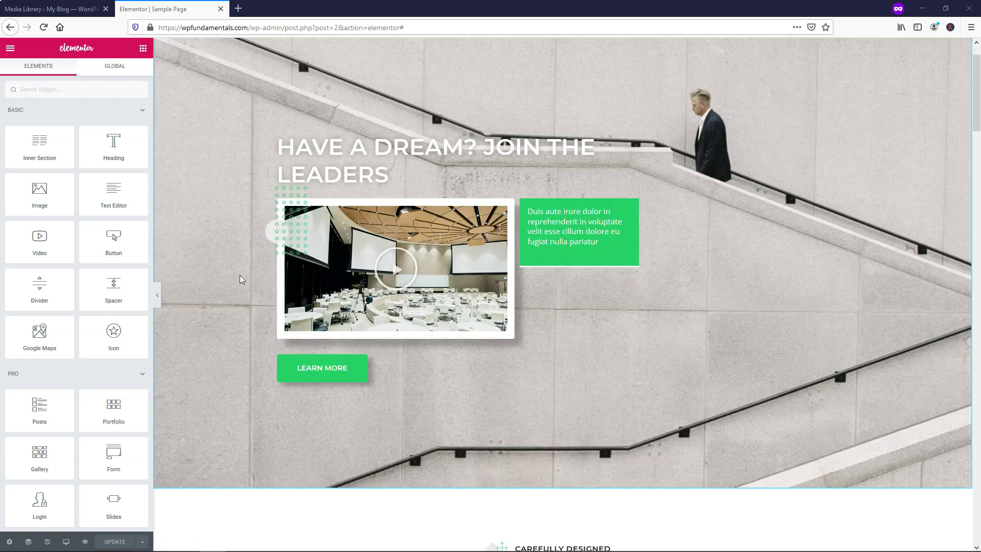
scroll(242, 280, "down", 3)
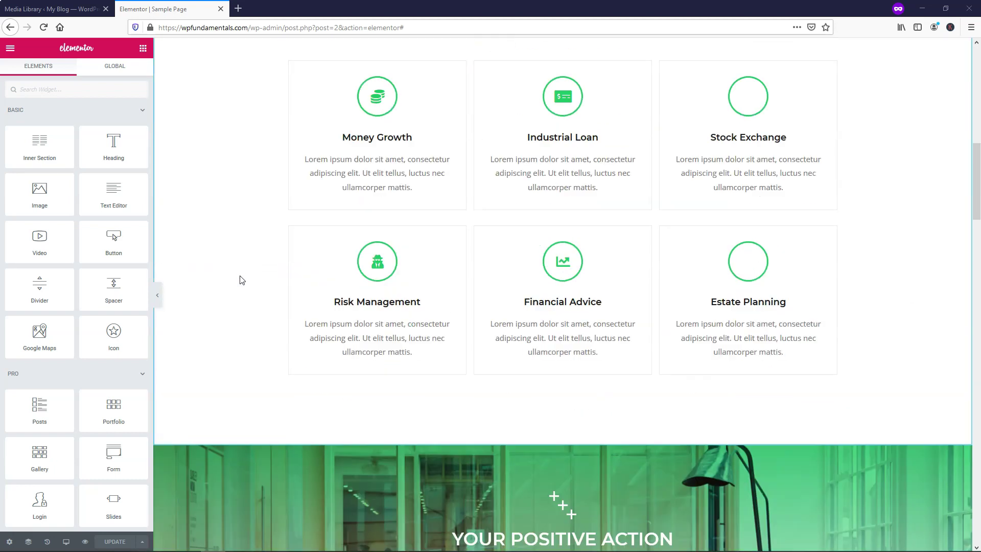
scroll(263, 273, "up", 6)
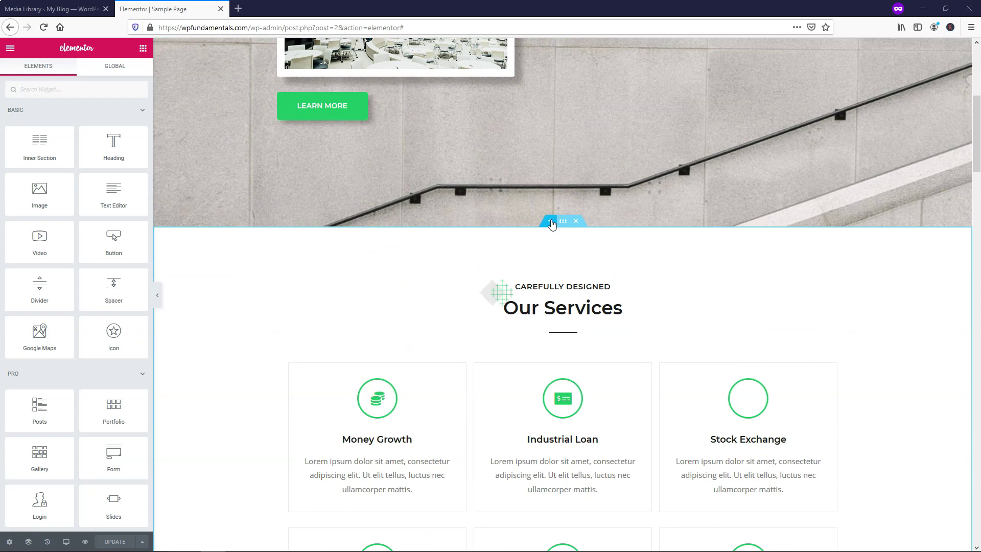
left_click(550, 220)
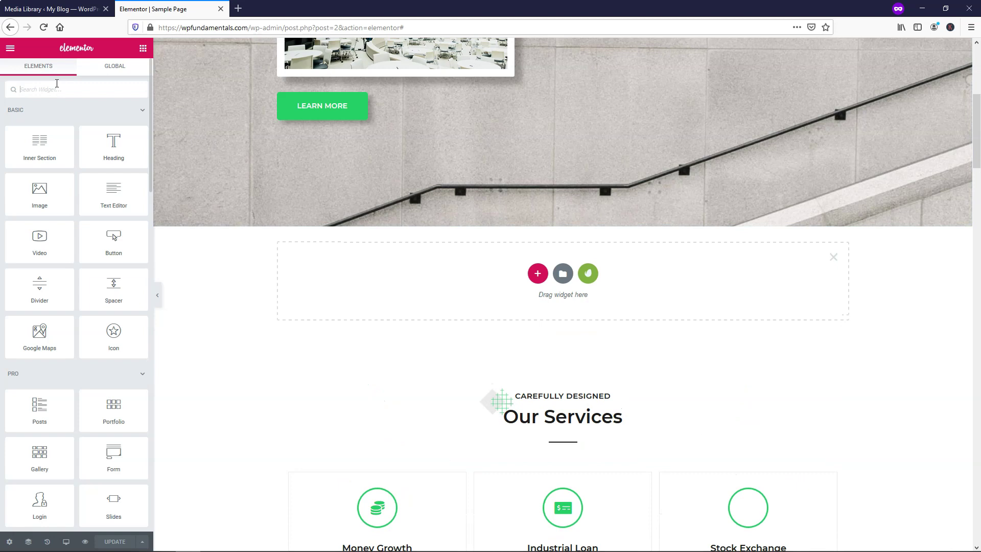
type("review")
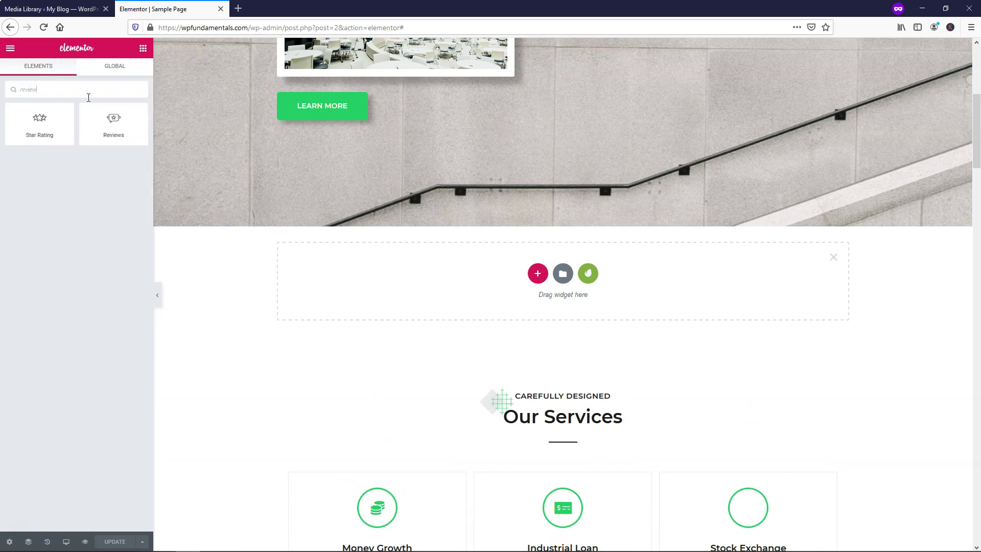
left_click_drag(105, 118, 461, 271)
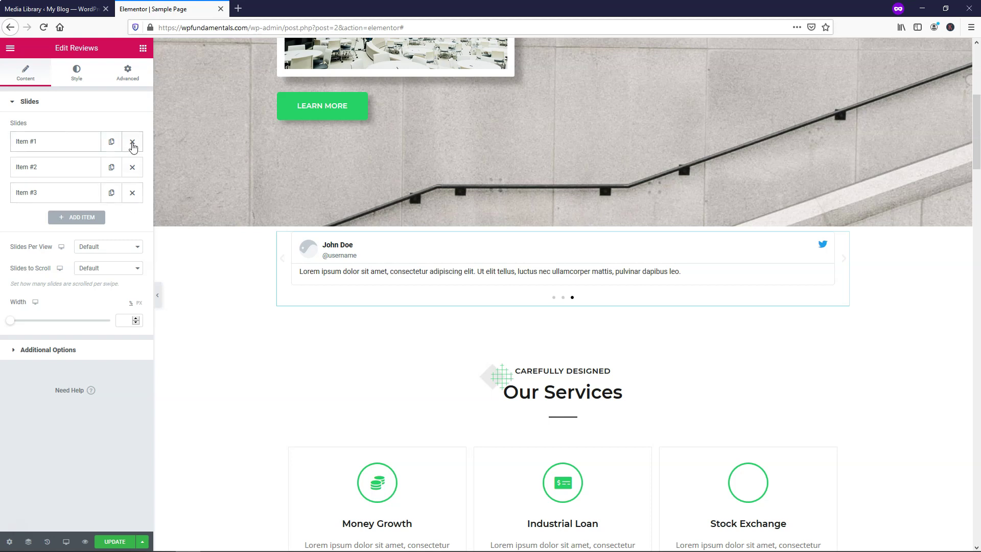
Delete review Item #3, then duplicate items #2 through #5 until six slides are listed.
left_click(133, 193)
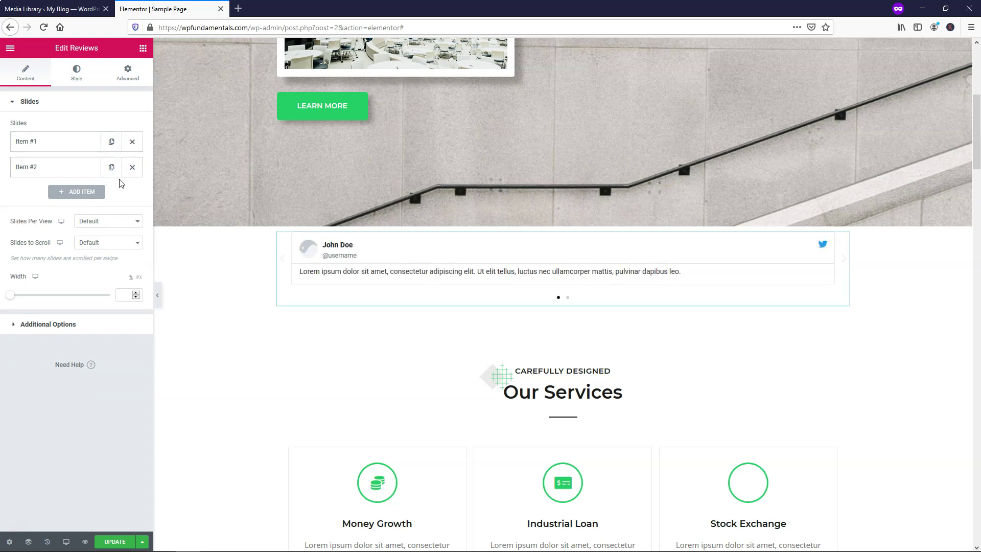
left_click(567, 298)
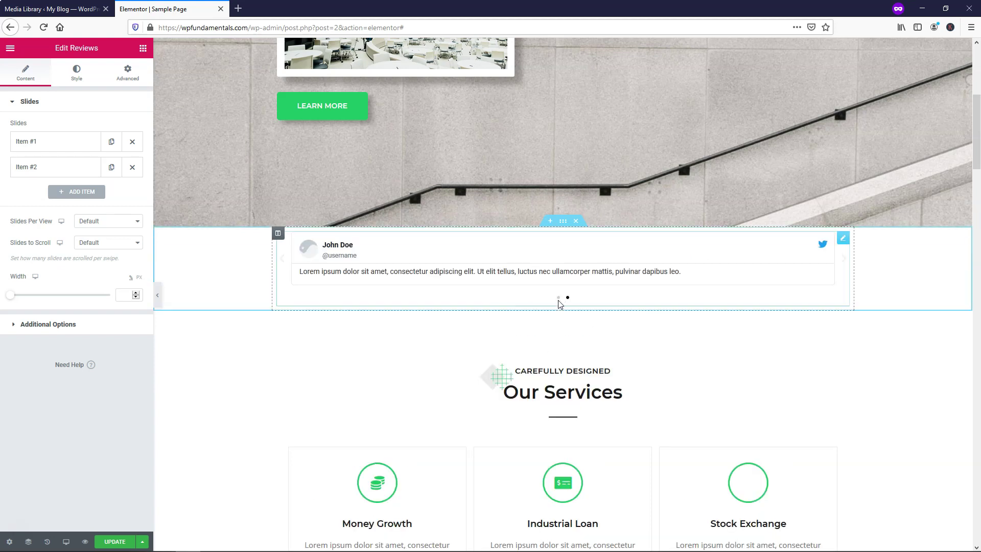
left_click(559, 298)
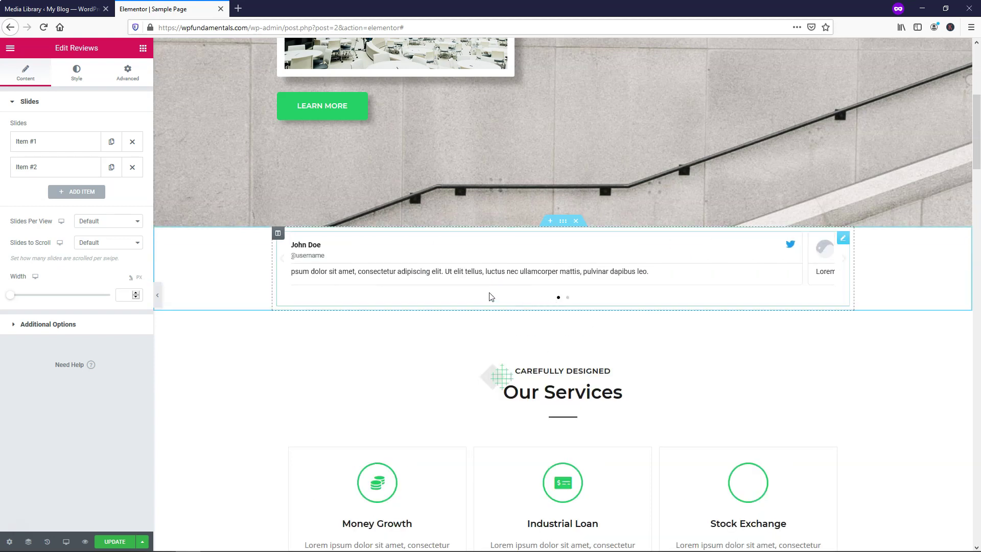
left_click(111, 167)
left_click(111, 193)
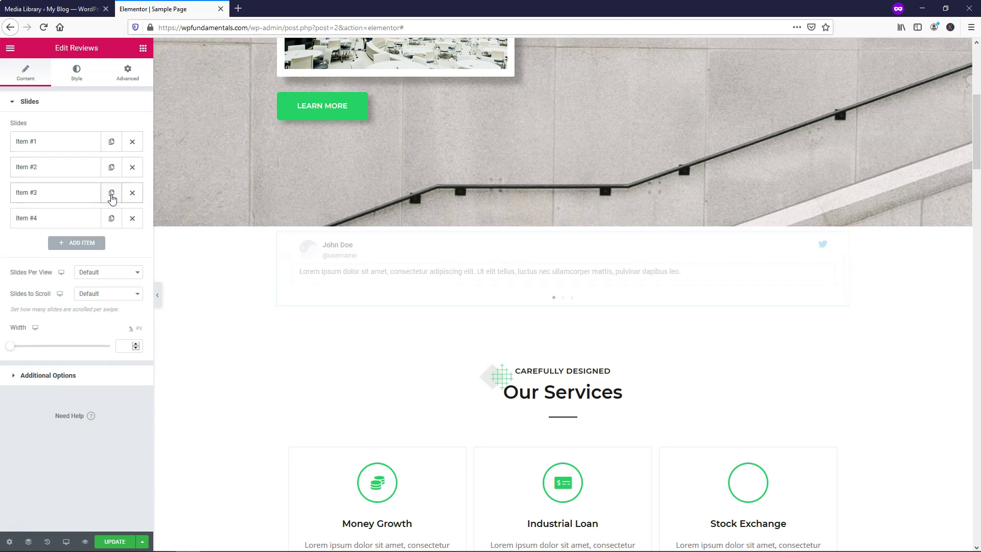
left_click(112, 218)
left_click(112, 244)
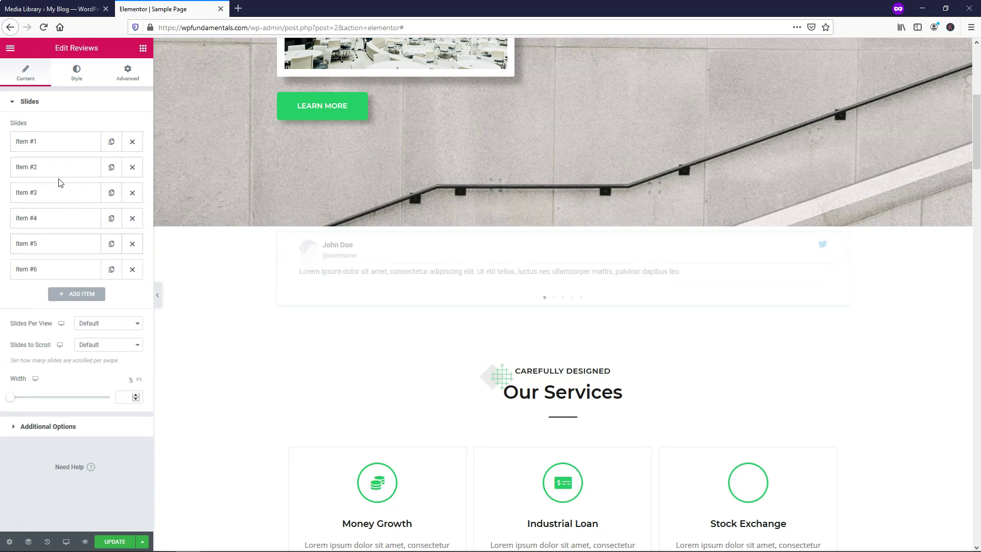
Give the first review slide the Woman-2 portrait from the Media Library.
left_click(49, 148)
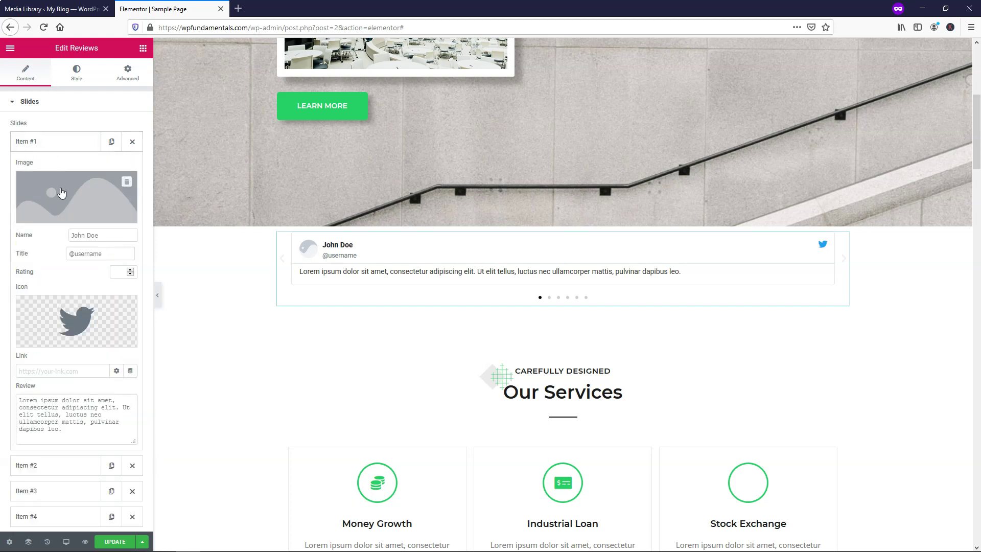
left_click(63, 192)
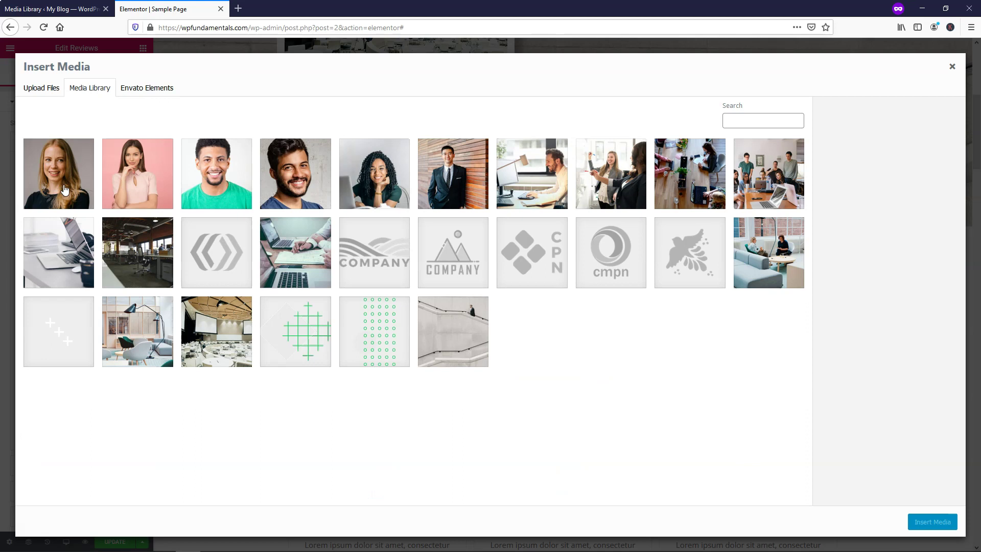
left_click(63, 190)
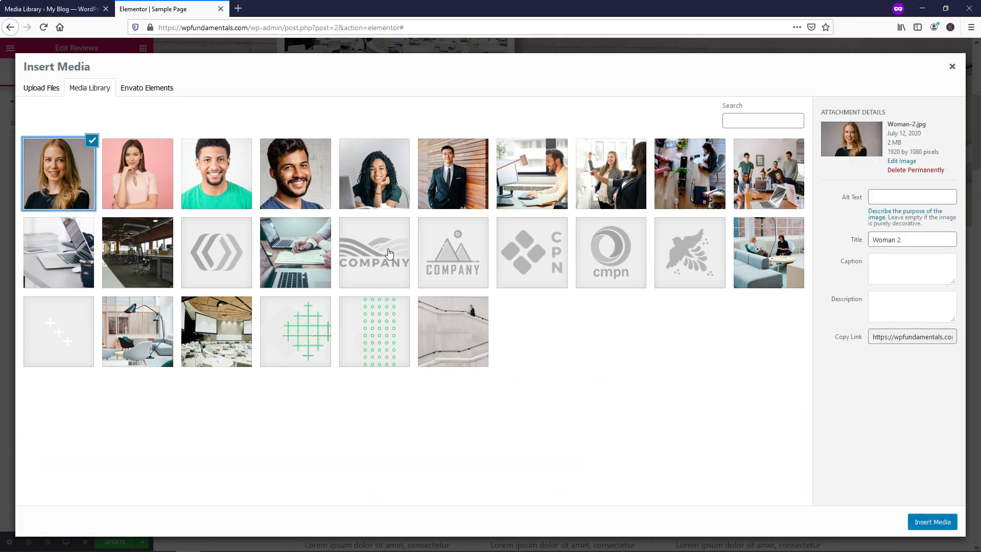
left_click(929, 521)
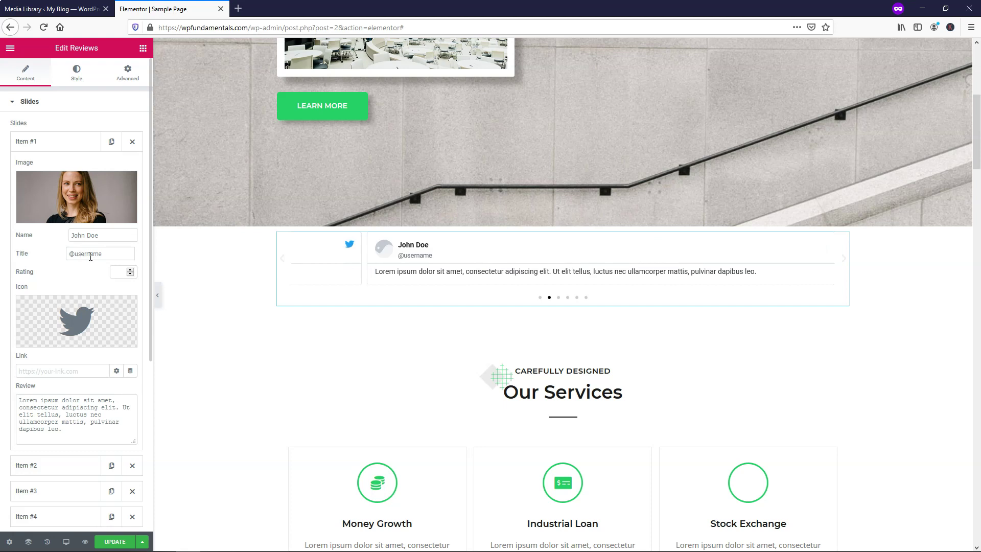
left_click(48, 145)
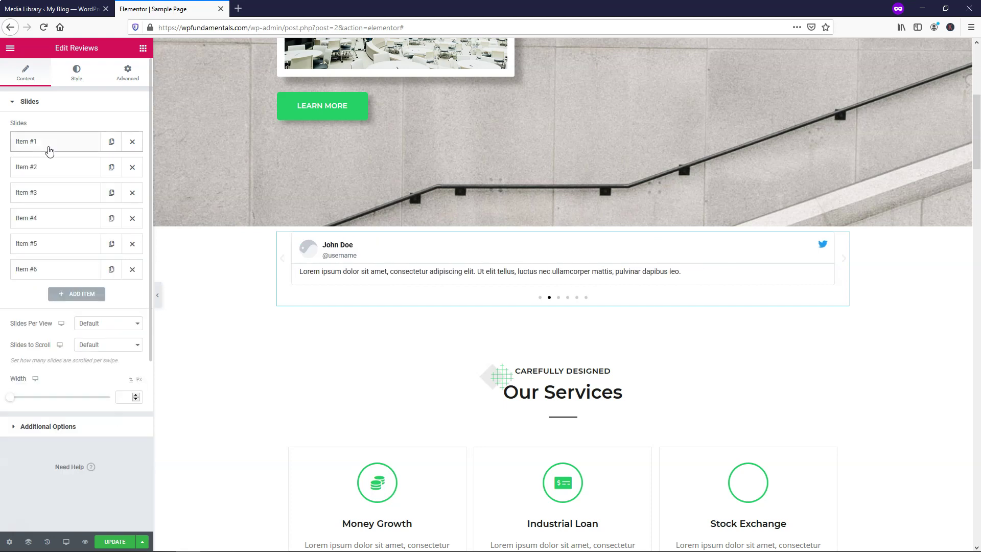
Give the second review slide the Man-3 portrait.
left_click(48, 169)
left_click(50, 214)
left_click(133, 171)
left_click(217, 174)
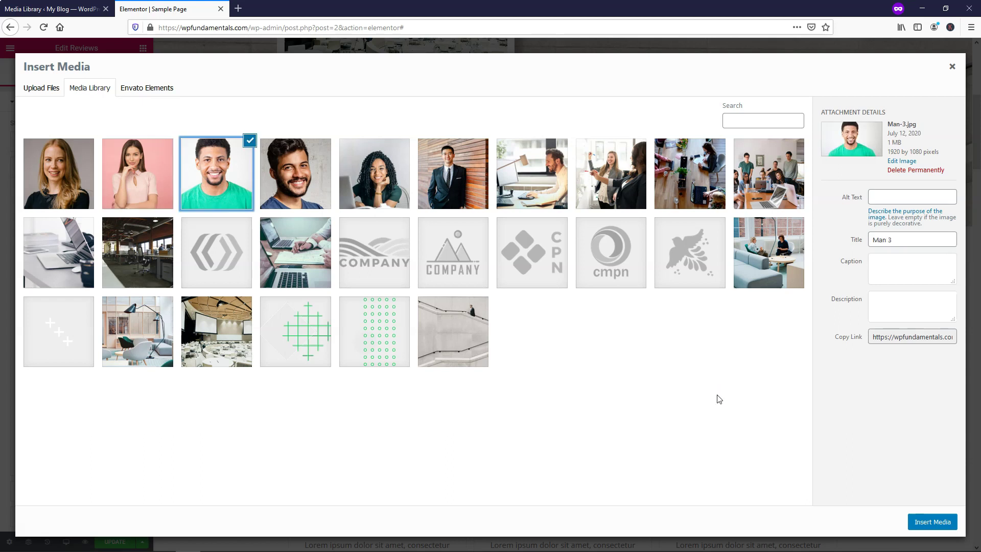
left_click(931, 522)
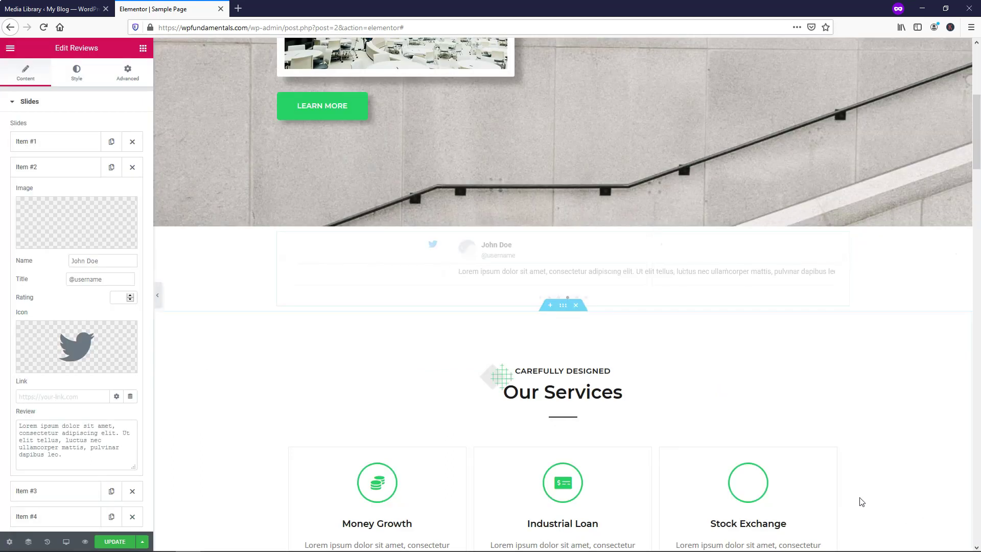
left_click(48, 167)
Give the third review slide the Woman-3 portrait.
left_click(52, 198)
left_click(56, 241)
left_click(146, 174)
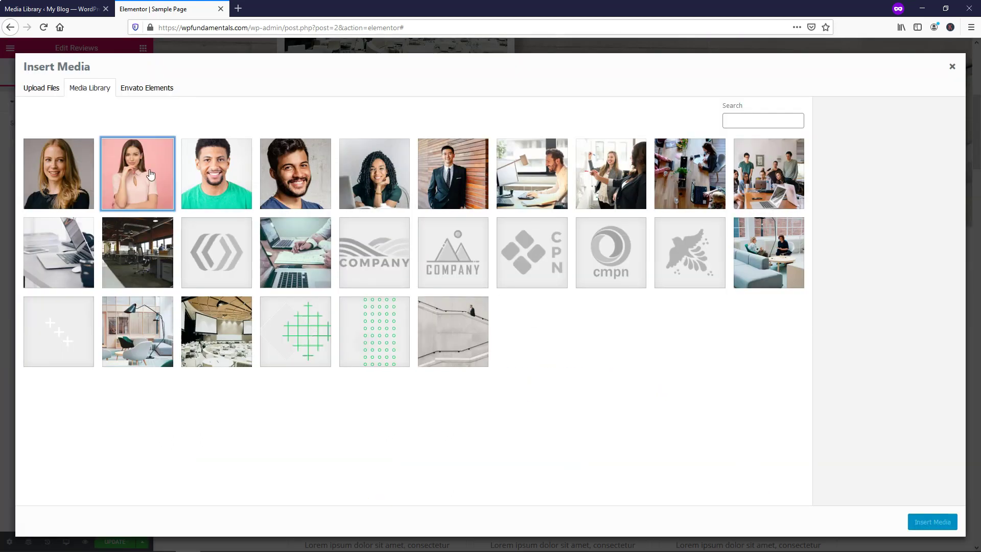
left_click(932, 521)
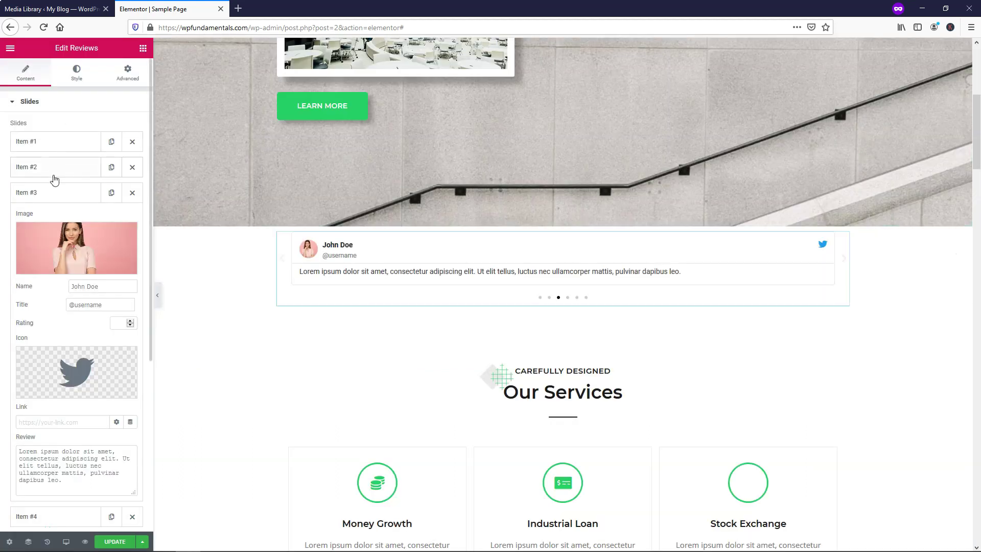
left_click(53, 199)
Give the fourth review slide the bearded man's portrait.
left_click(53, 218)
left_click(94, 266)
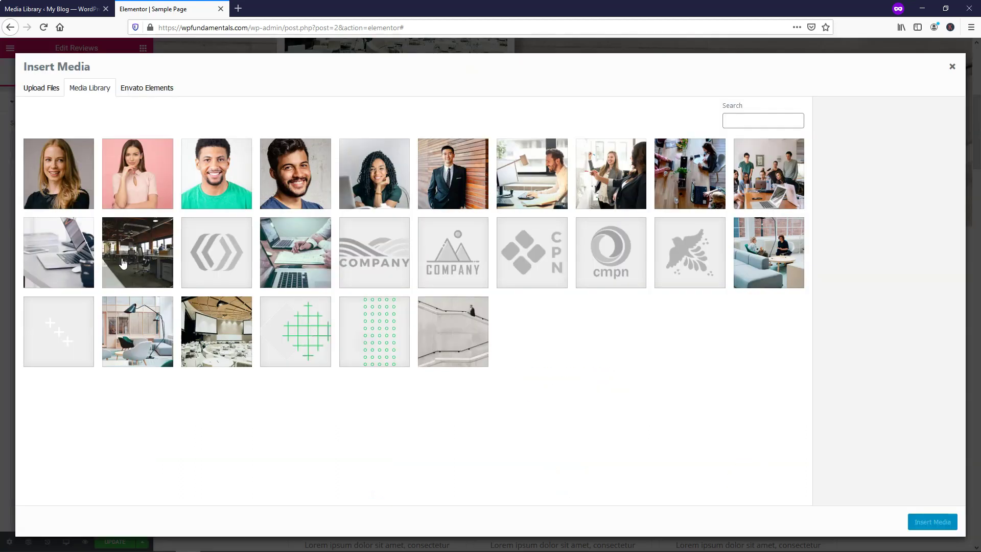
left_click(317, 173)
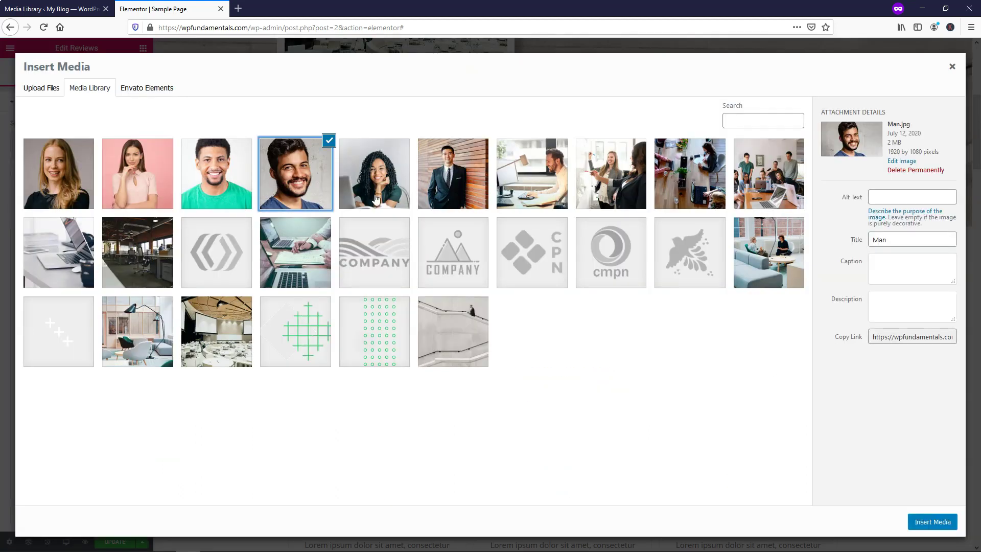
left_click(931, 521)
left_click(76, 221)
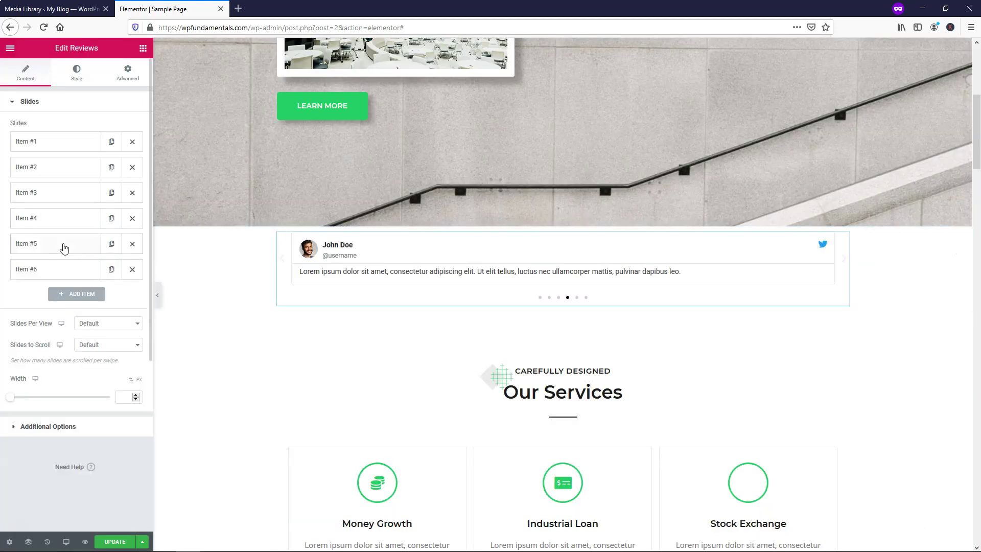
Give the fifth review slide the curly-haired woman's portrait.
left_click(66, 245)
left_click(76, 298)
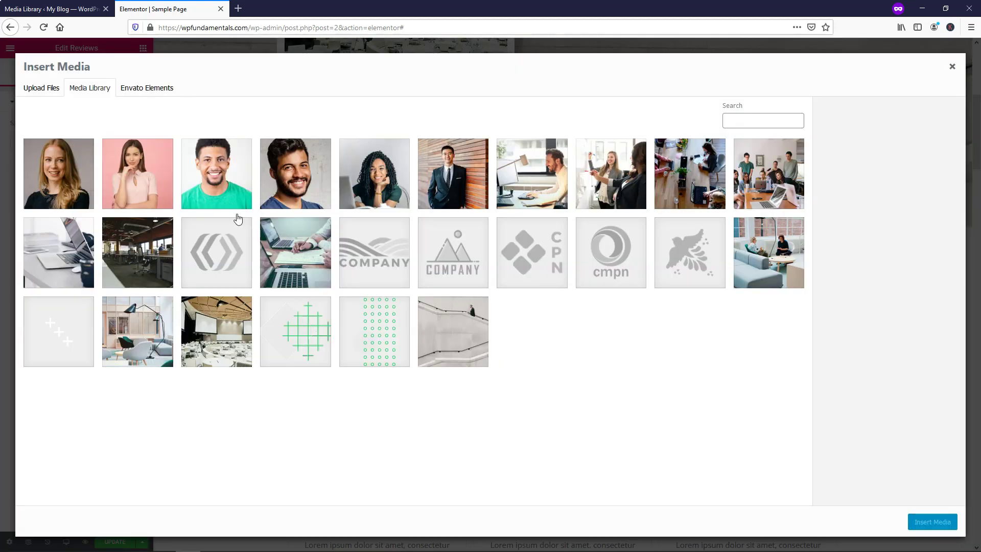
left_click(398, 185)
left_click(931, 522)
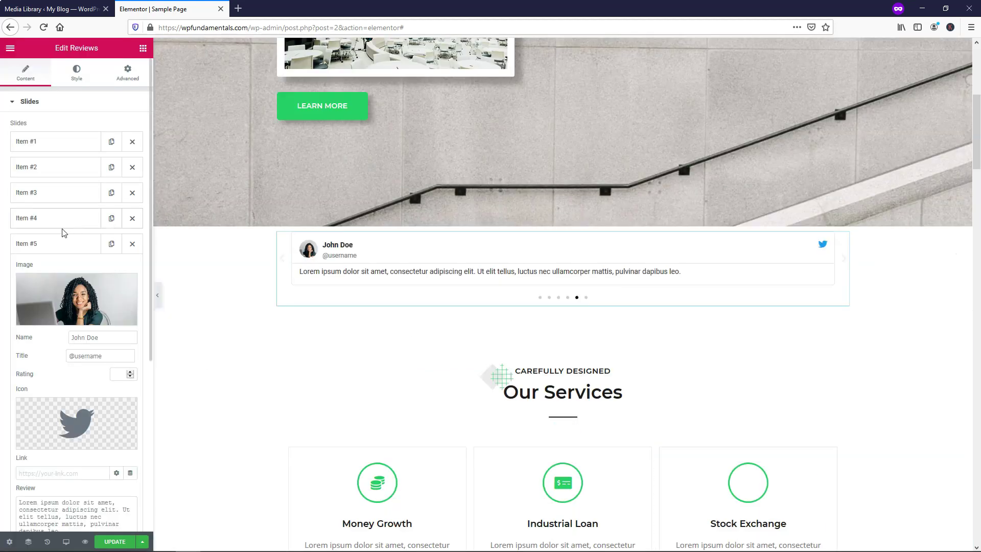
left_click(62, 242)
Give the sixth review slide the Man-2 portrait.
left_click(53, 274)
left_click(77, 325)
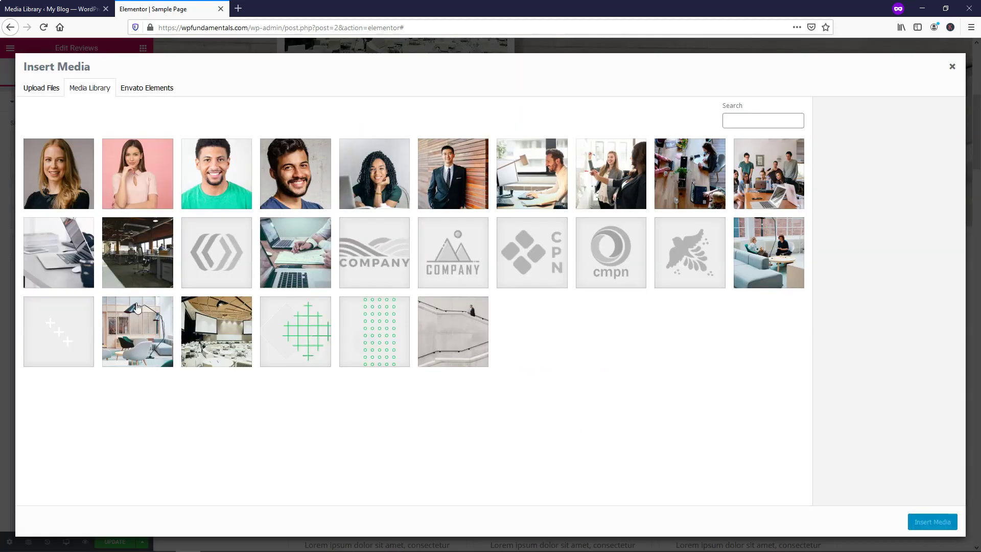
left_click(450, 184)
left_click(920, 522)
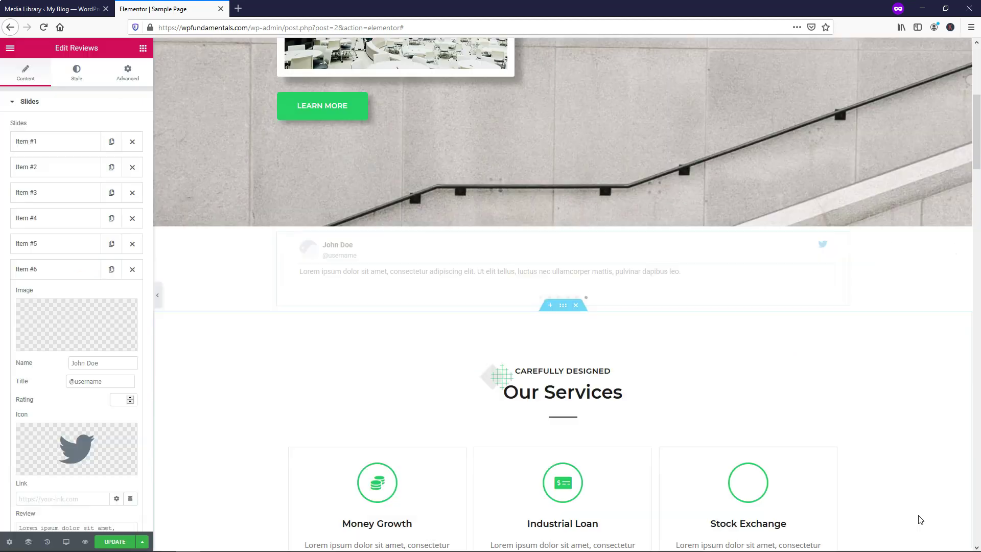
left_click(48, 271)
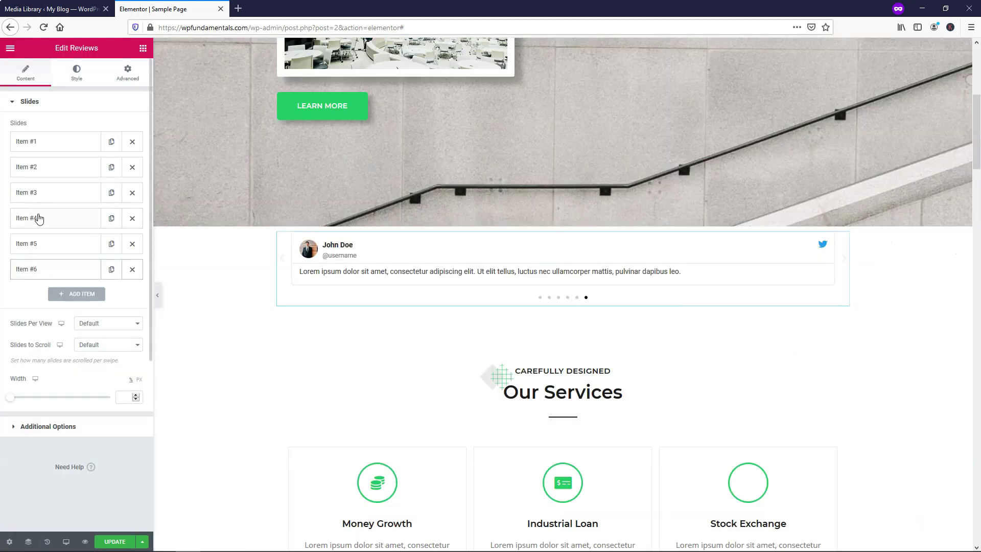
Set the first three reviews' star ratings to 4, 4.5 and 5.
left_click(53, 144)
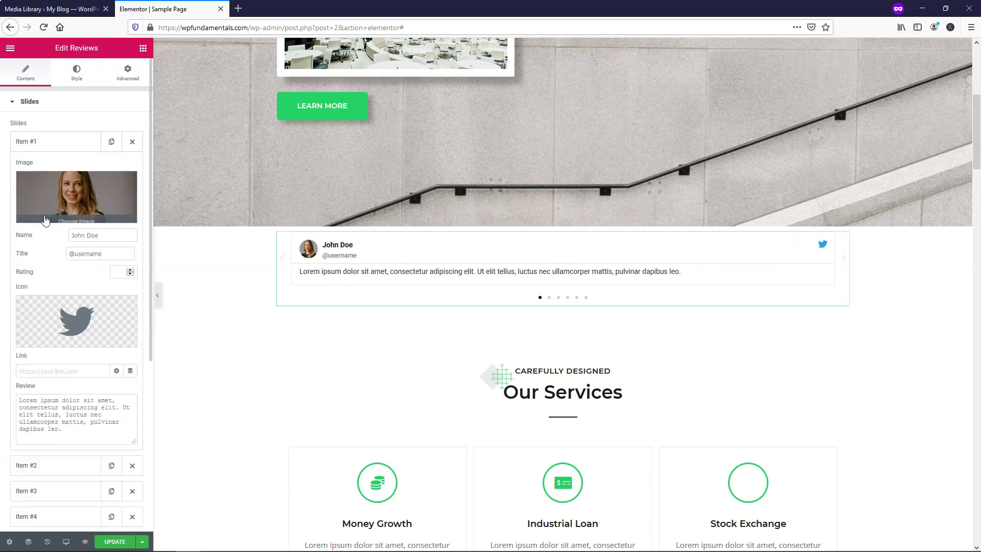
left_click(113, 273)
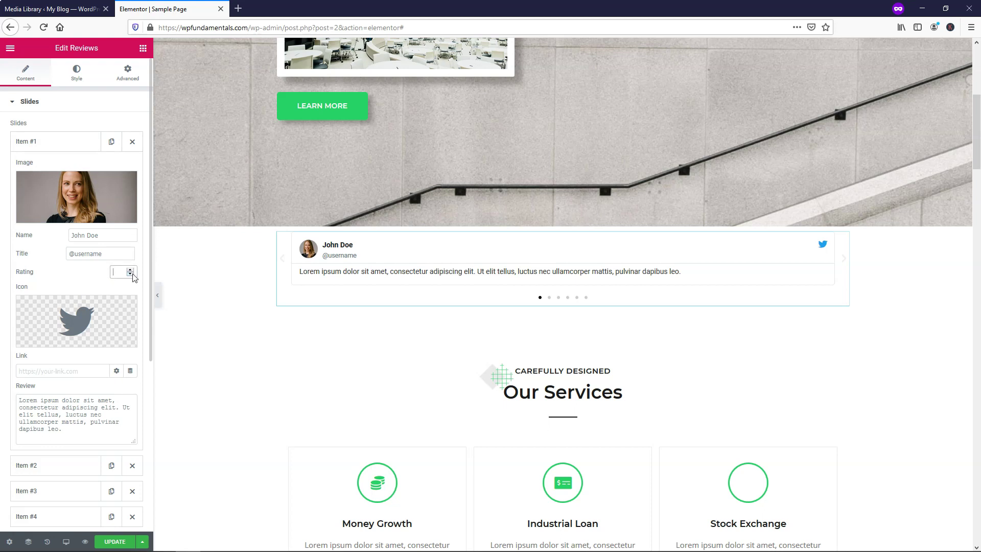
type("4")
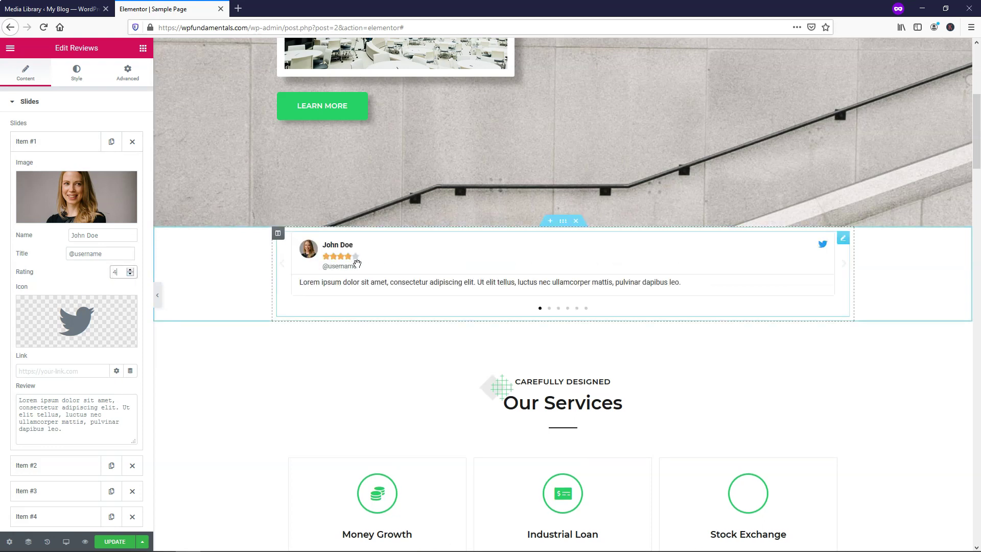
left_click(55, 145)
left_click(55, 168)
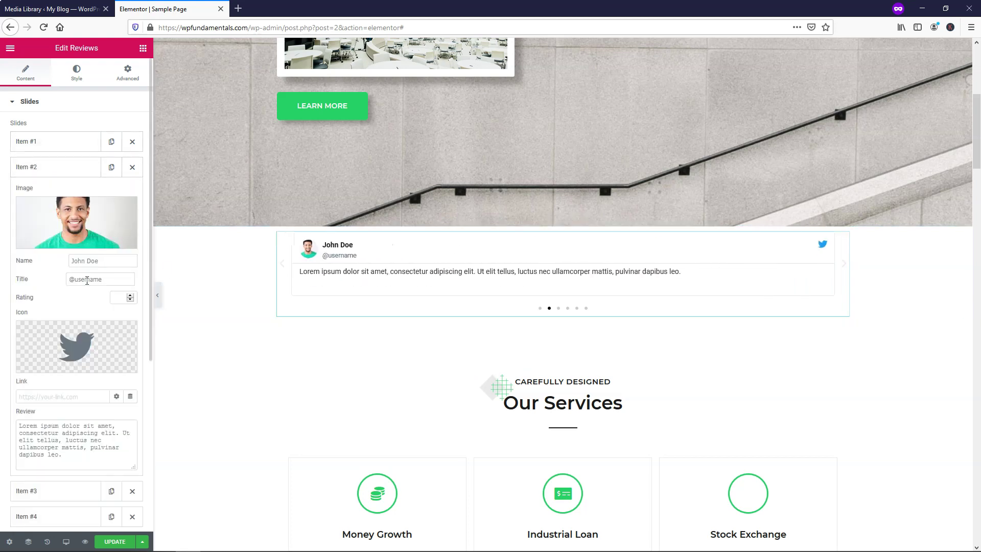
left_click(116, 301)
type("4.5")
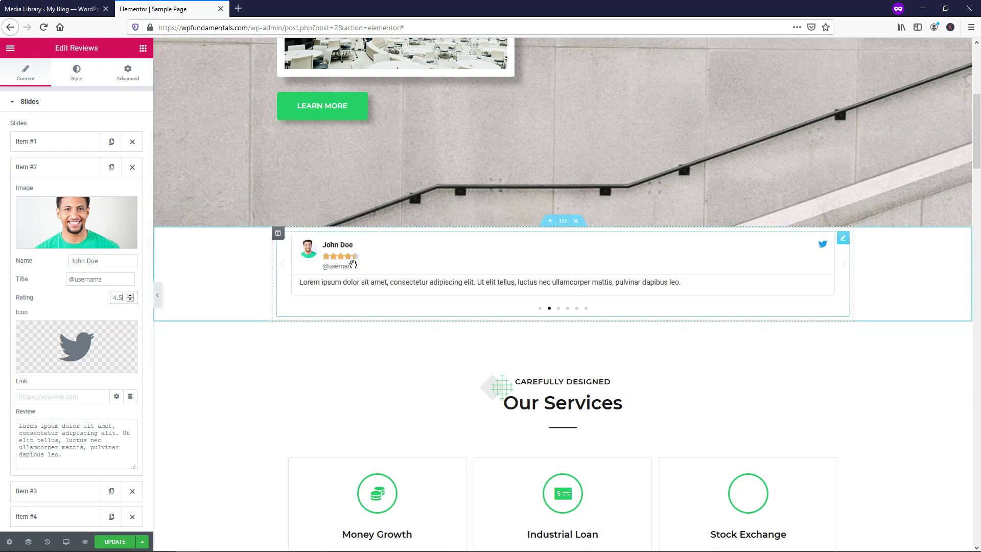
left_click(62, 172)
left_click(56, 193)
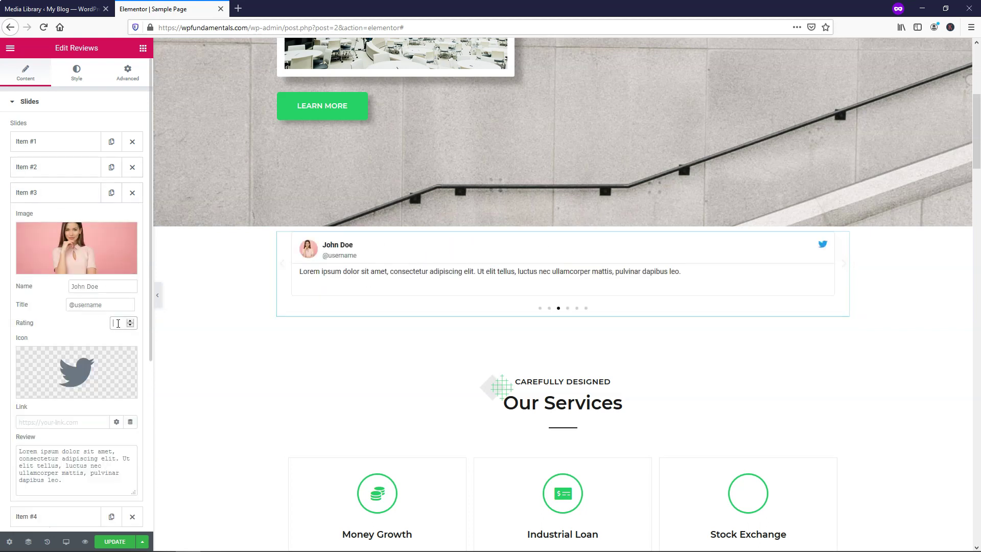
type("5")
left_click(61, 197)
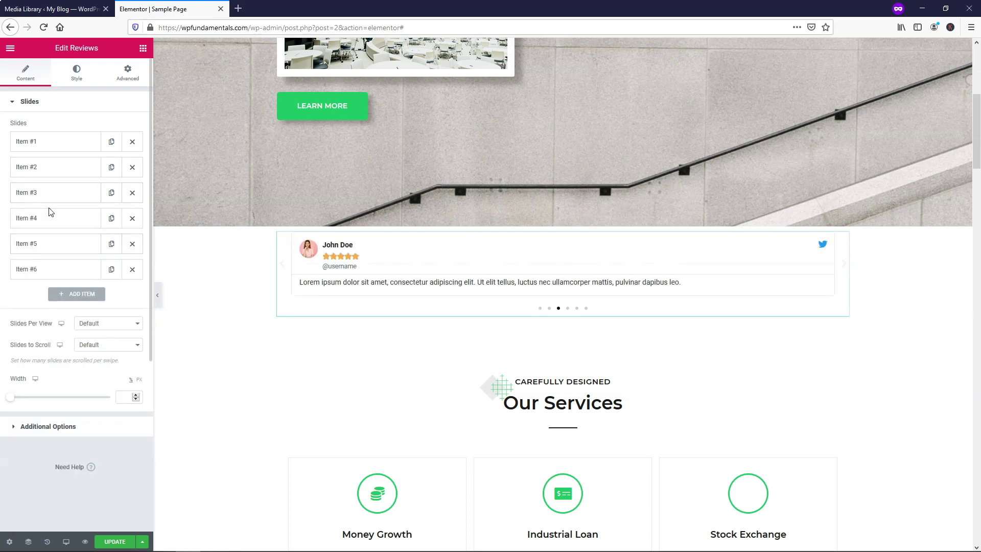
Set the fifth and sixth reviews' star ratings to 4 and 4.5.
left_click(50, 215)
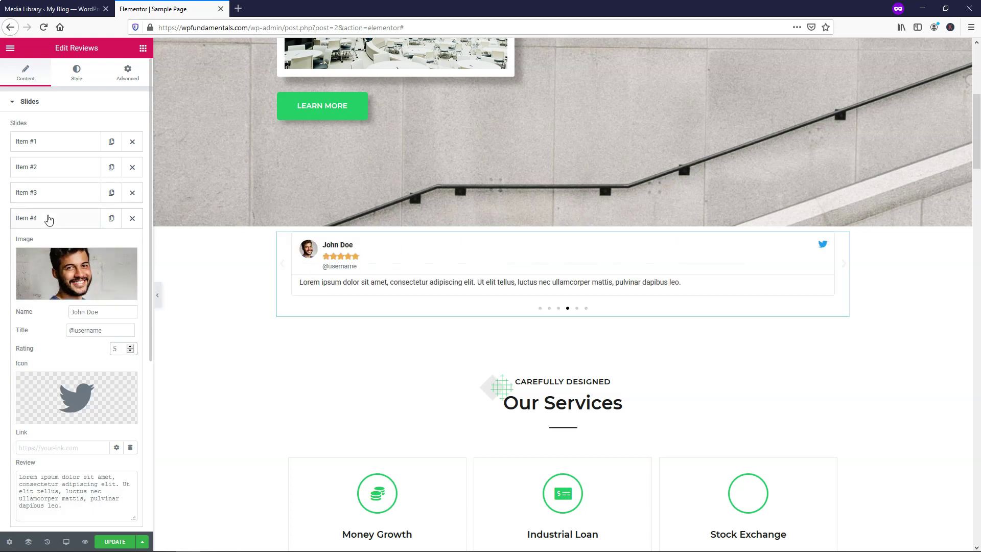
left_click(48, 219)
left_click(95, 245)
left_click(119, 373)
type("4")
left_click(56, 246)
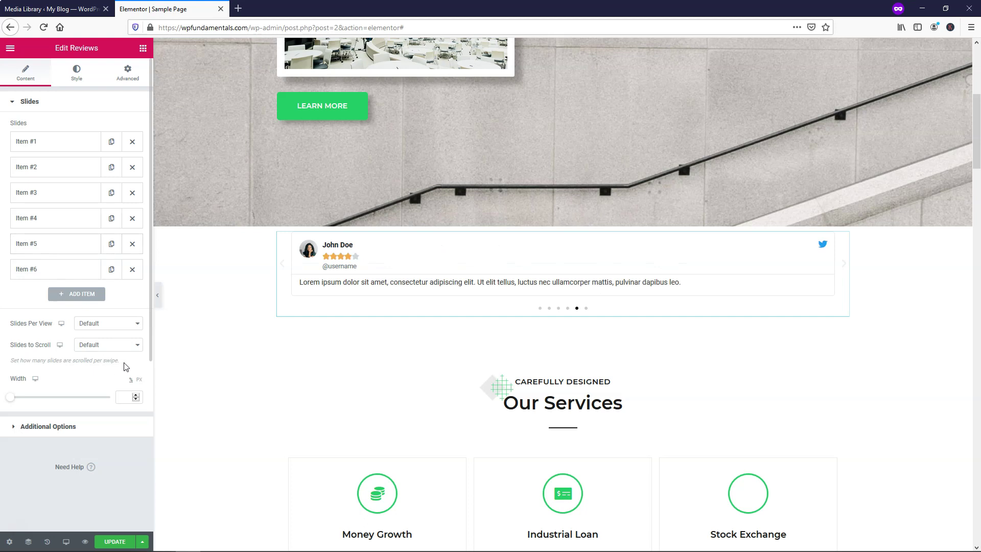
left_click(64, 271)
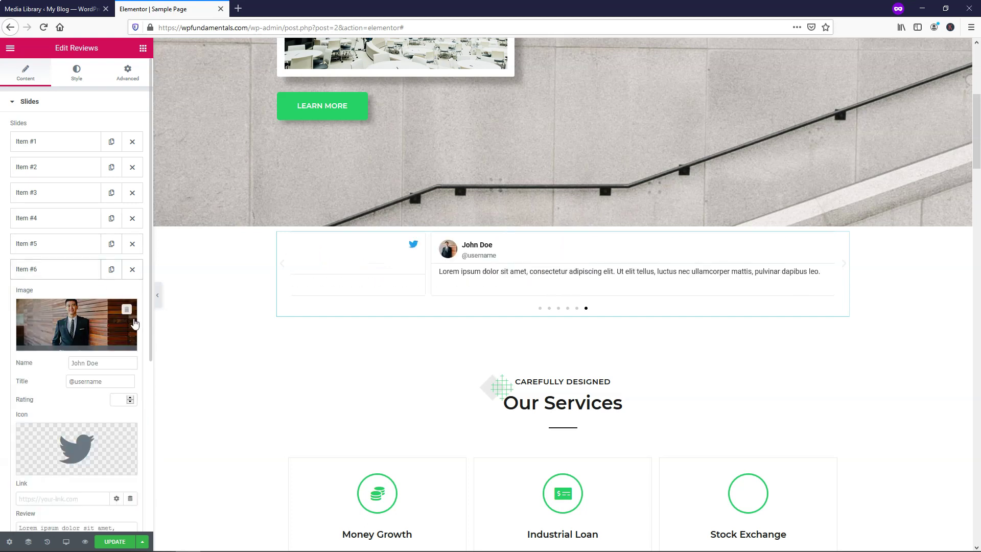
left_click(115, 399)
type("4.5")
left_click(53, 275)
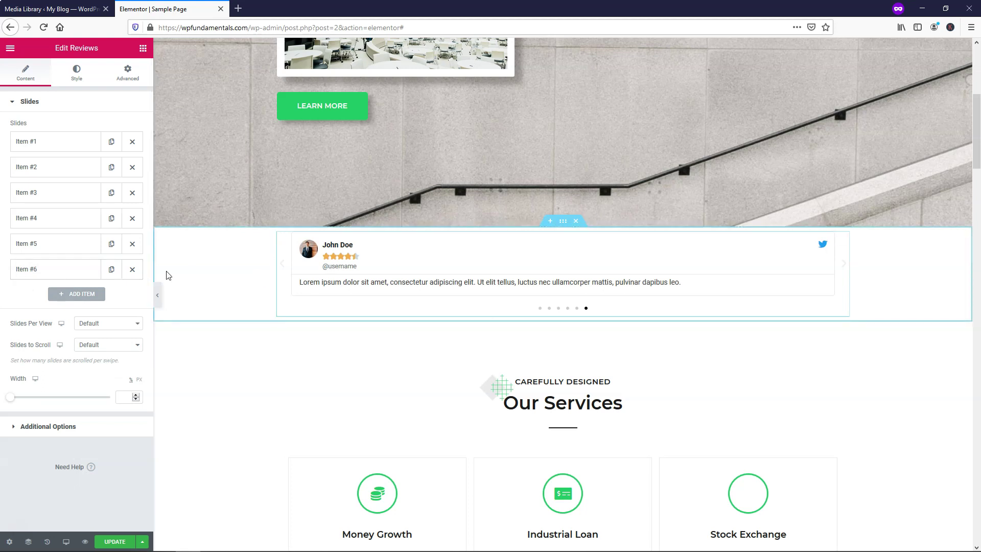
left_click(45, 272)
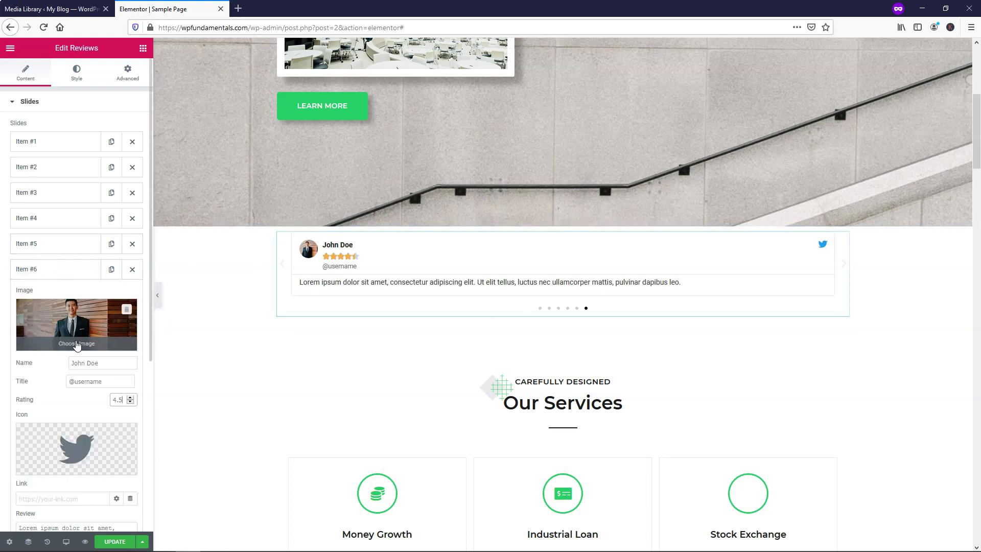
scroll(60, 286, "down", 1)
Replace the sixth review's Twitter icon with the Facebook icon from the Icon Library.
scroll(61, 286, "down", 1)
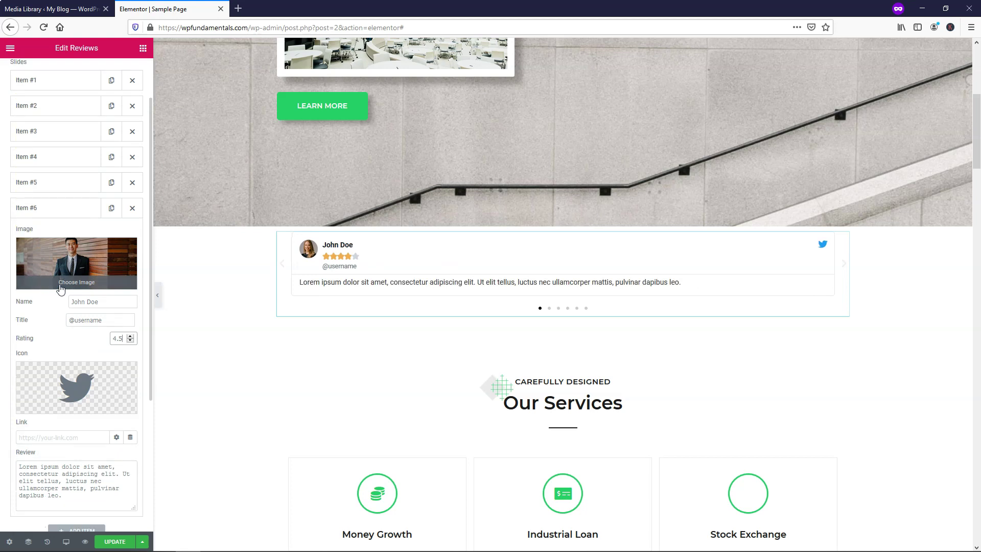
mouse_move(77, 379)
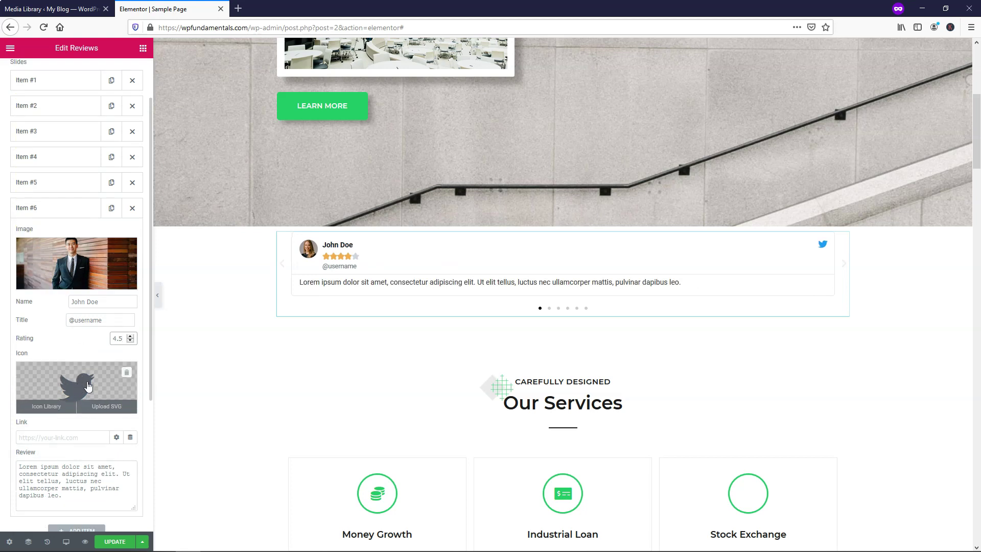
left_click(62, 376)
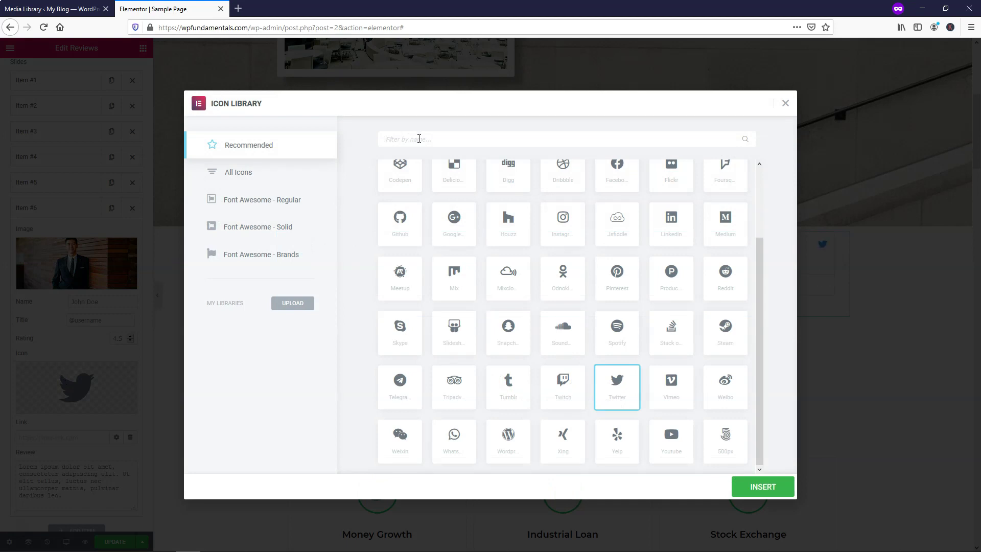
type("fa")
left_click(399, 206)
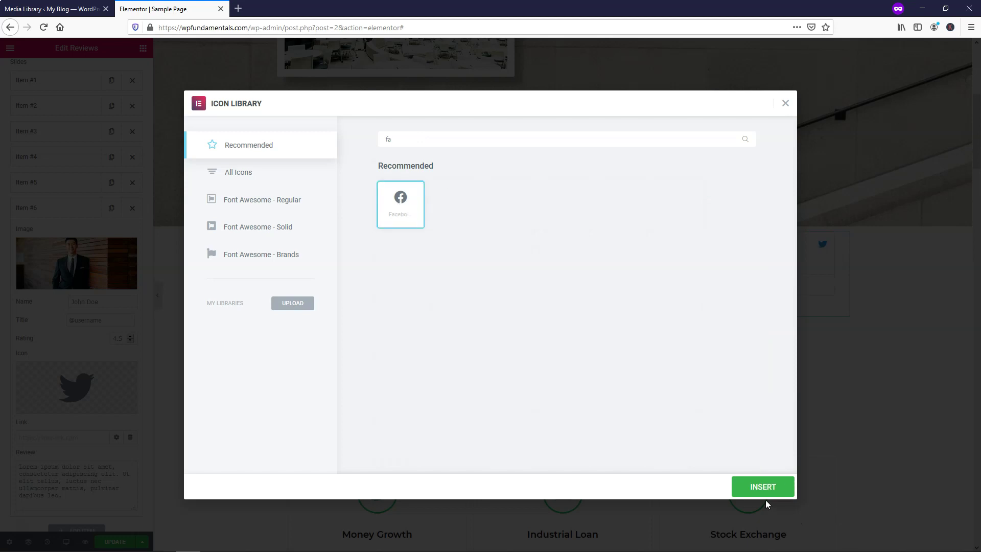
left_click(749, 487)
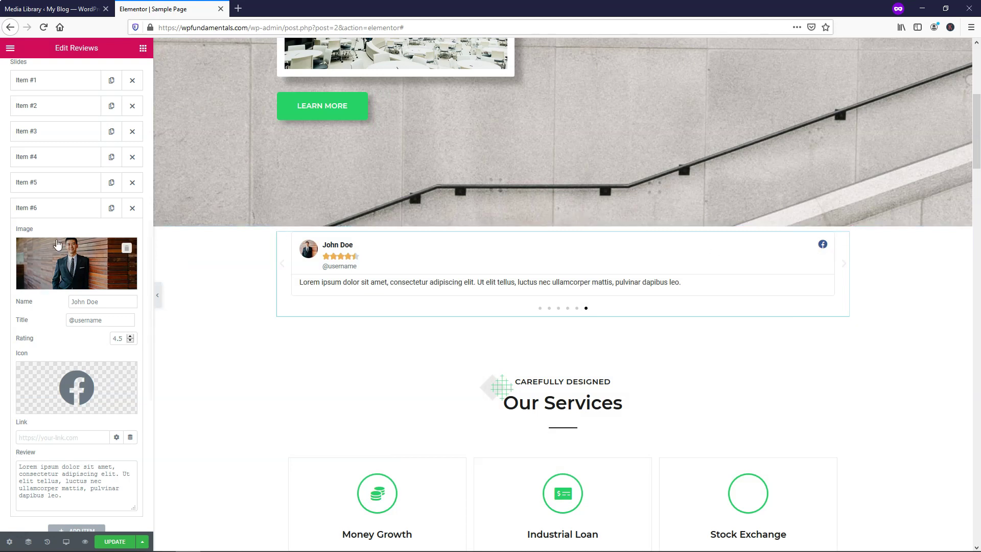
left_click(41, 212)
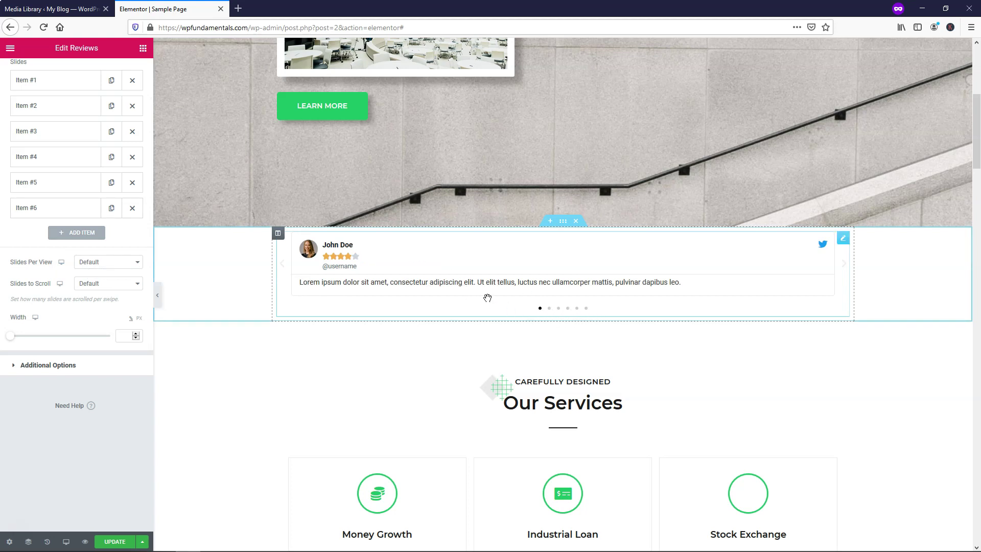
Set Slides Per View to 3 so three reviews show at once.
left_click(92, 262)
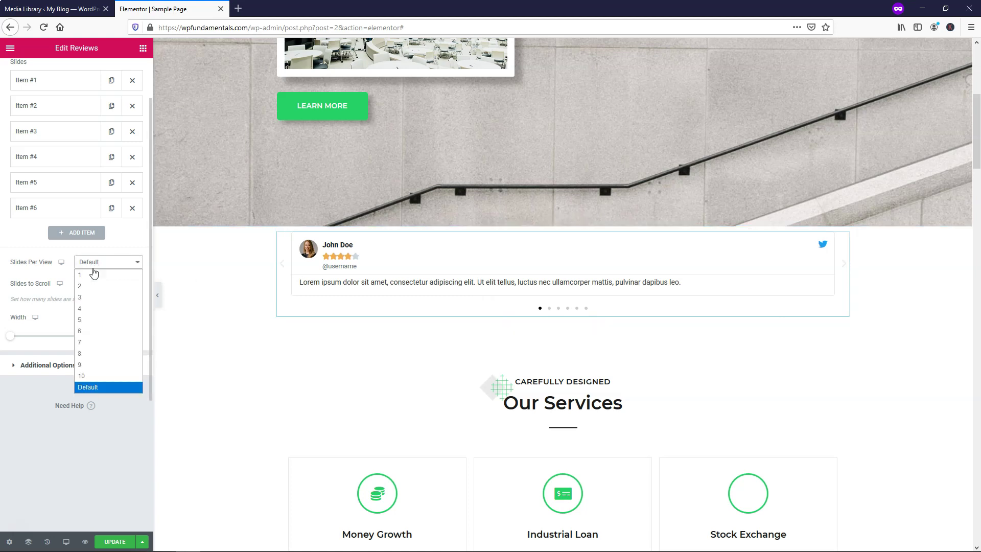
left_click(98, 297)
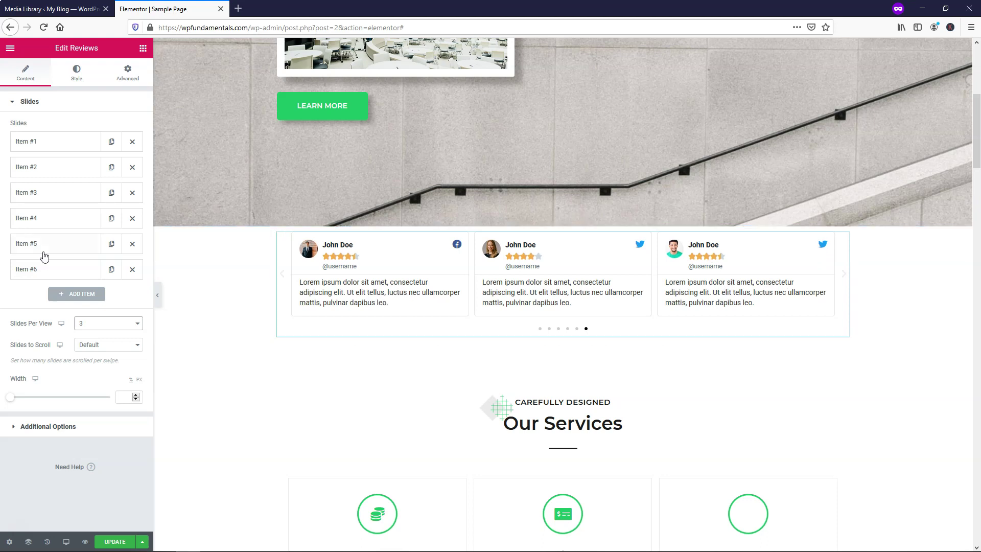
left_click(23, 269)
scroll(51, 449, "down", 1)
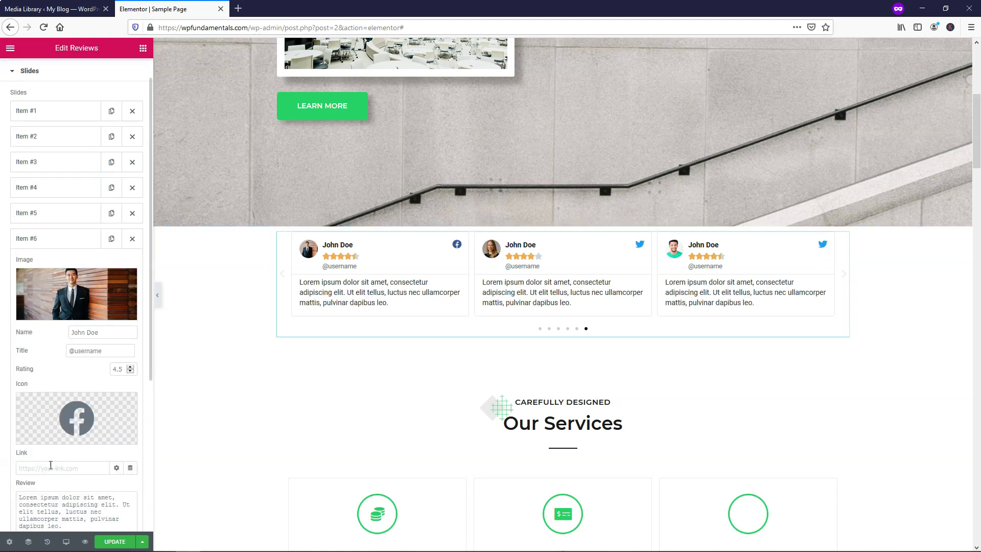
scroll(51, 465, "down", 2)
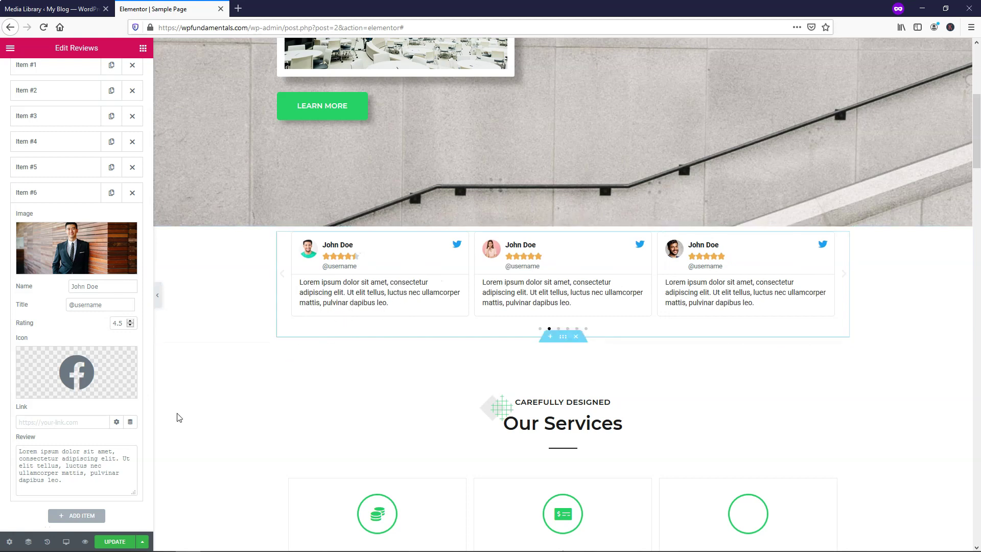
left_click(57, 199)
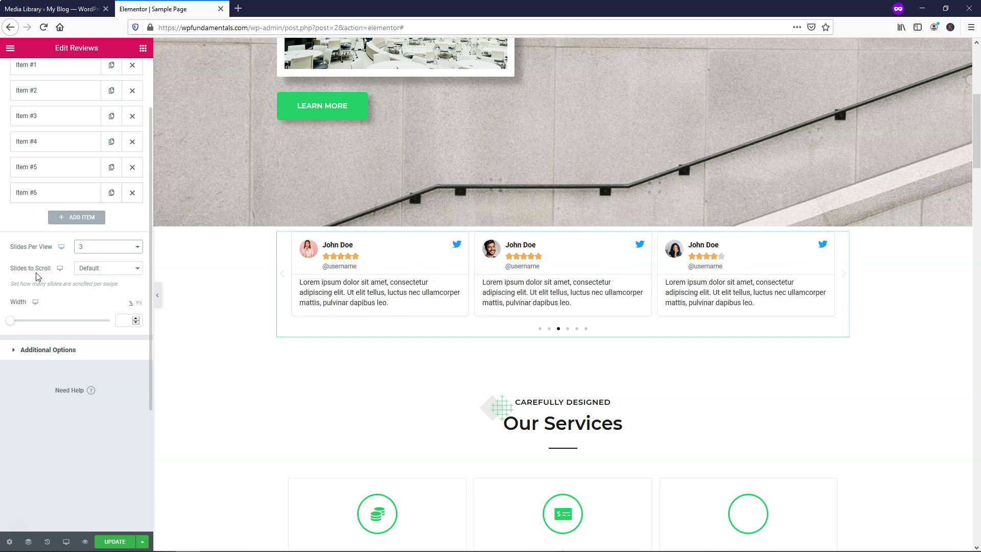
Set Slides to Scroll to 1 and the carousel width to 100.
left_click(112, 269)
left_click(108, 282)
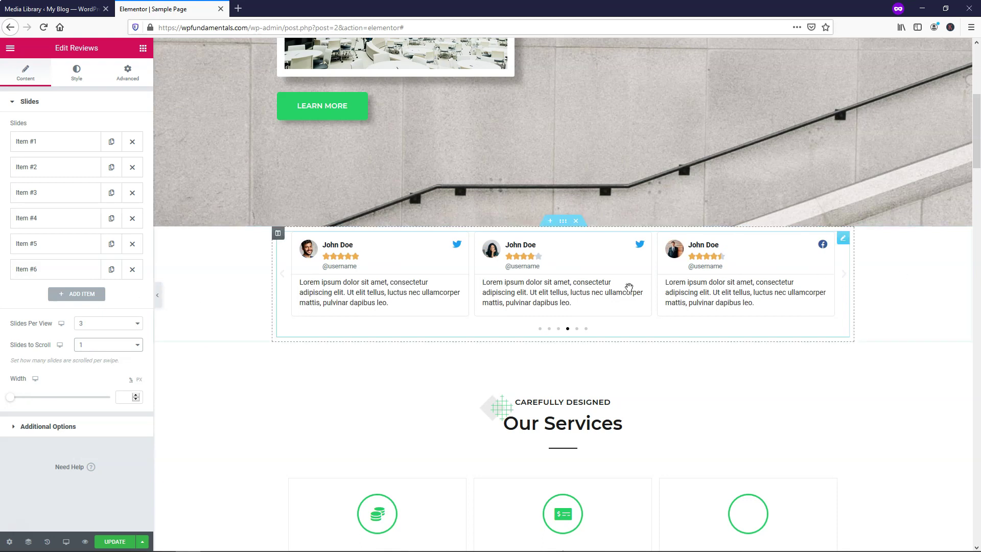
left_click_drag(11, 397, 121, 397)
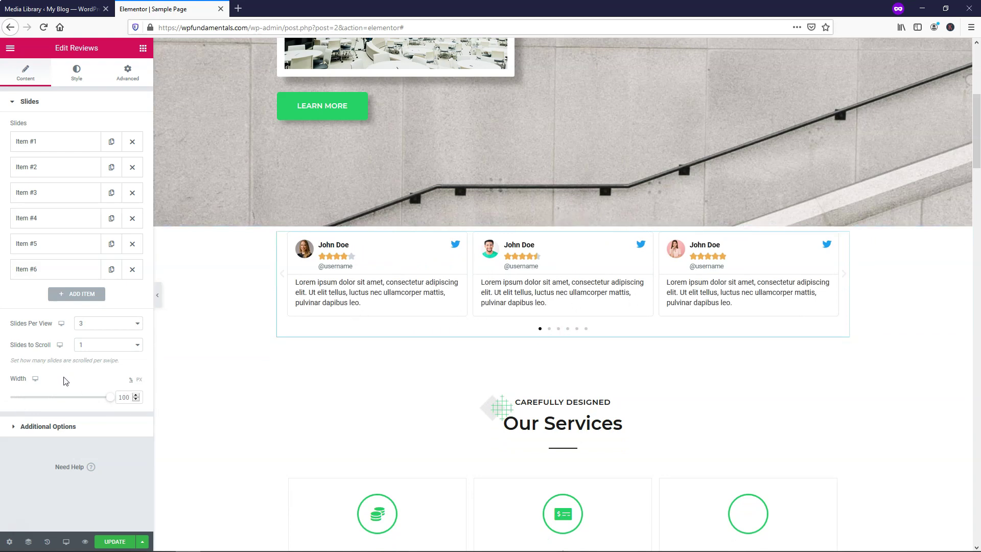
Try Fraction and Progress pagination in the additional options, settling on Dots.
left_click(62, 429)
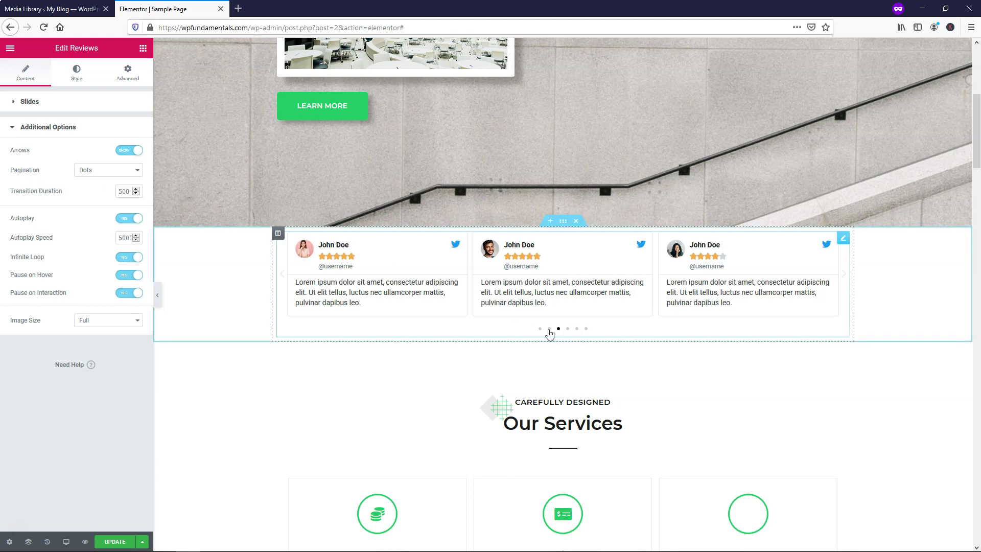
left_click(113, 170)
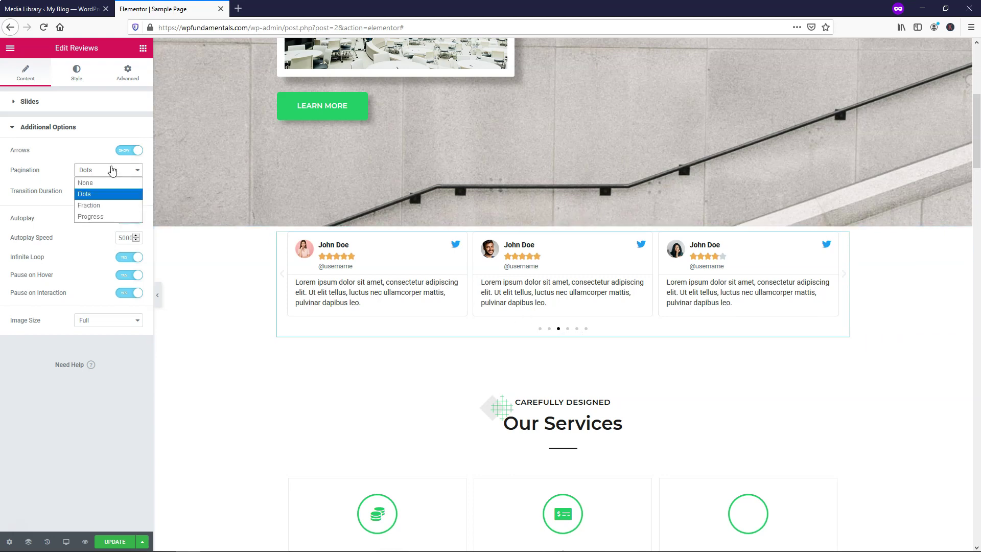
left_click(104, 206)
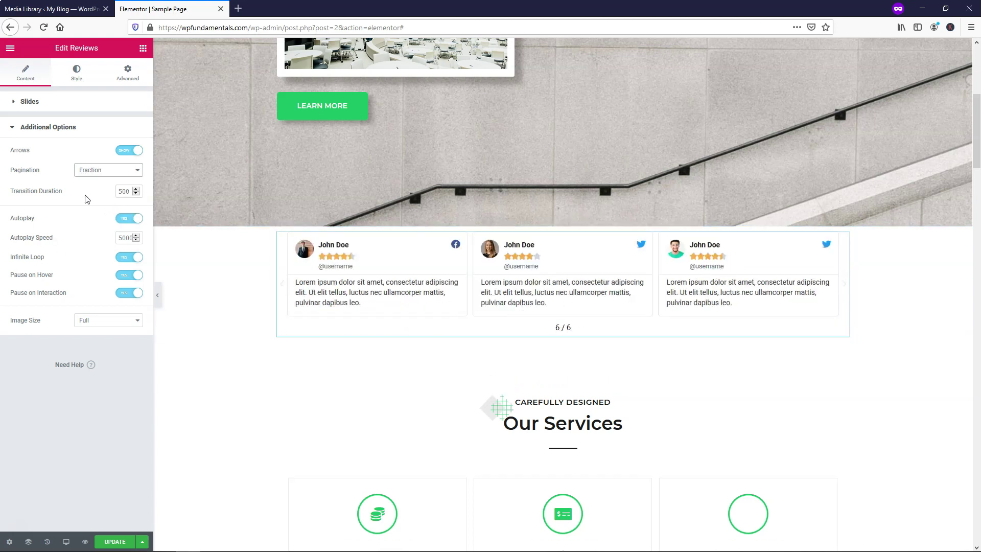
left_click(93, 173)
left_click(91, 217)
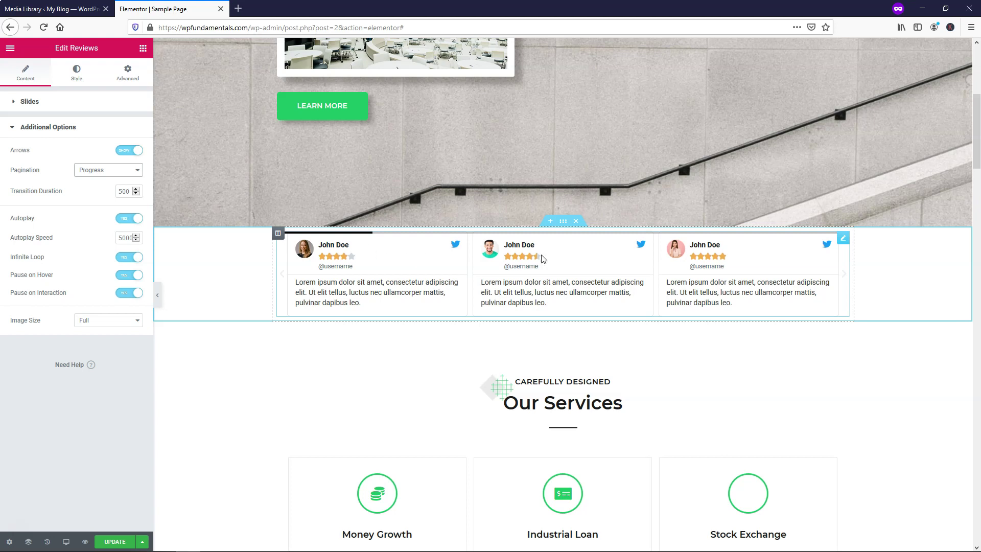
left_click(106, 174)
left_click(94, 192)
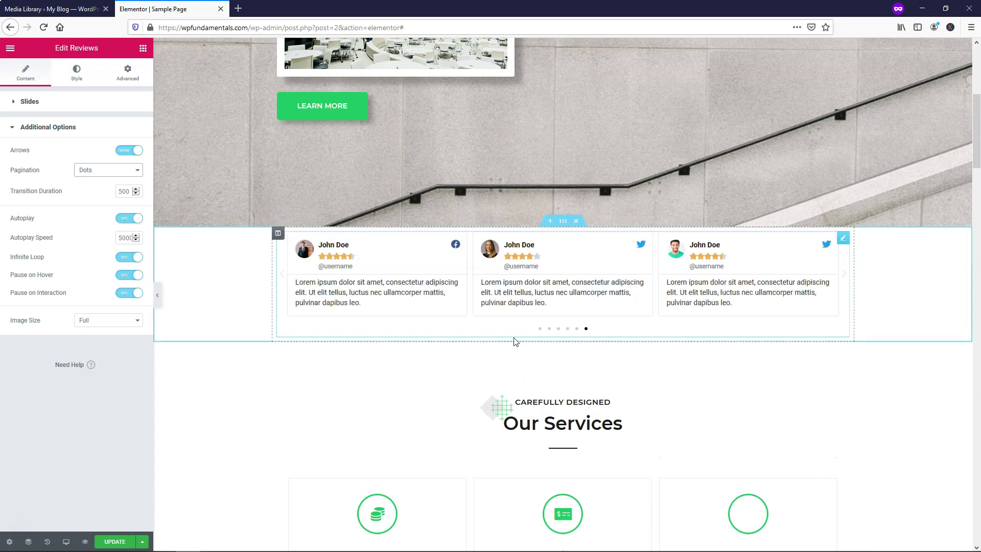
left_click(541, 330)
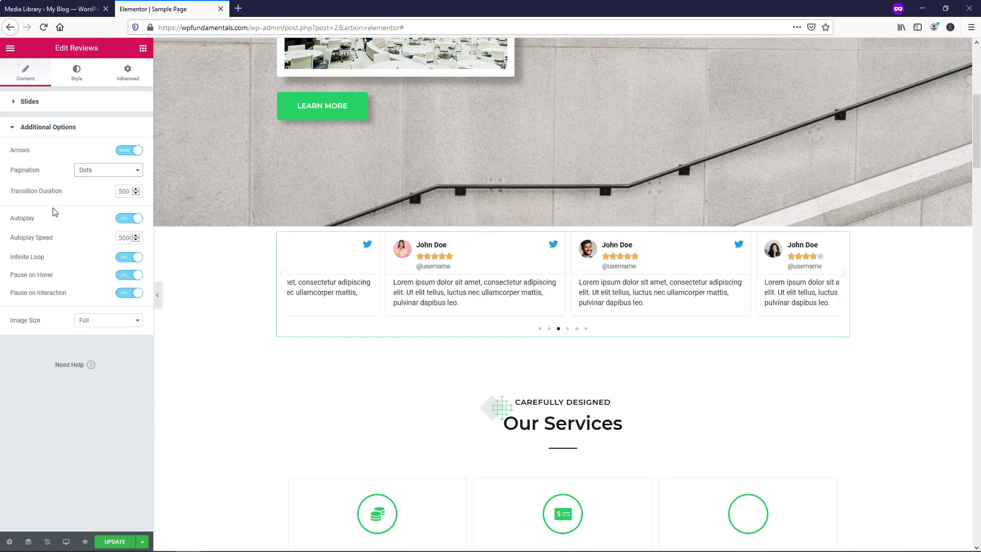
Set Transition Duration to 800 and turn Autoplay off.
double_click(123, 192)
type("800")
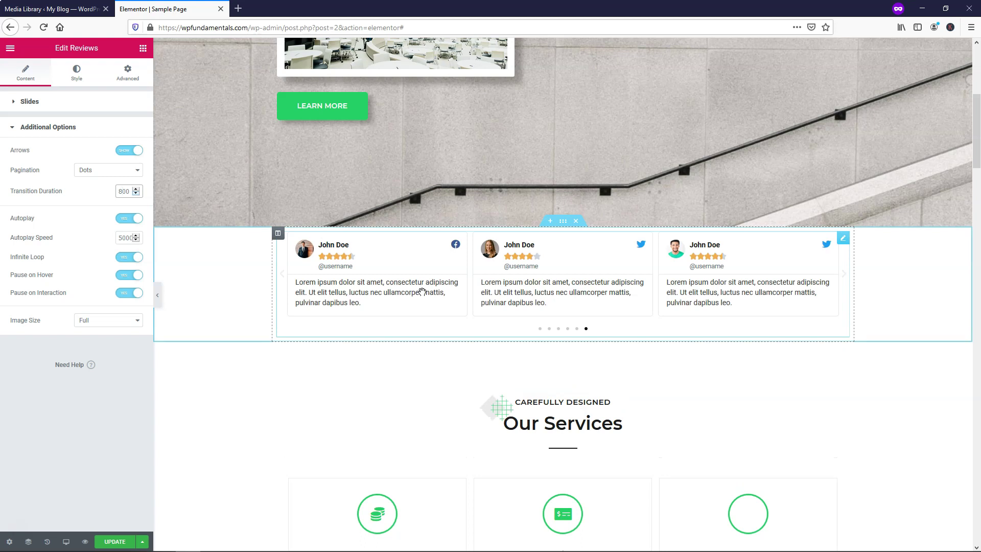
left_click(125, 218)
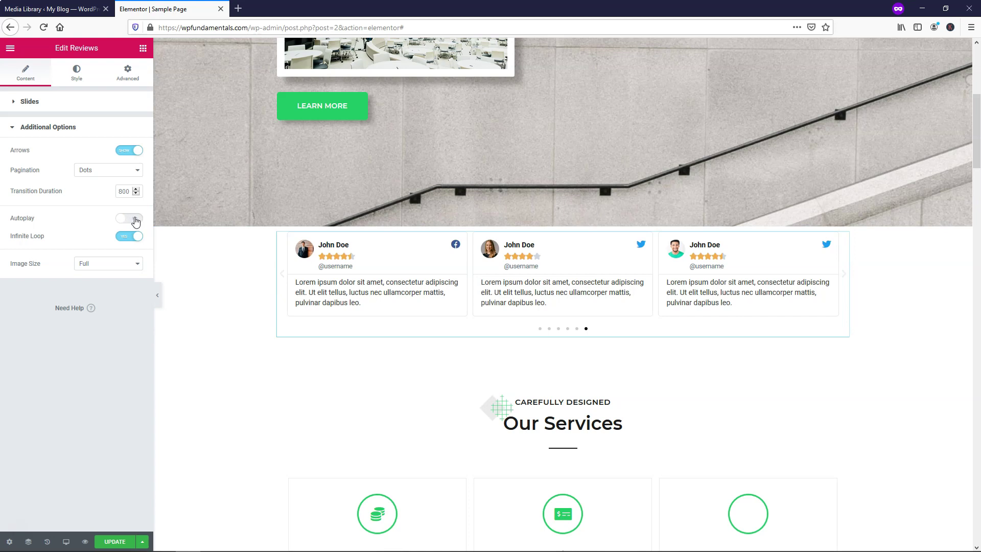
Keep Autoplay off, set Image Size back to Full after trying Thumbnail, save, and open Style settings.
left_click(135, 220)
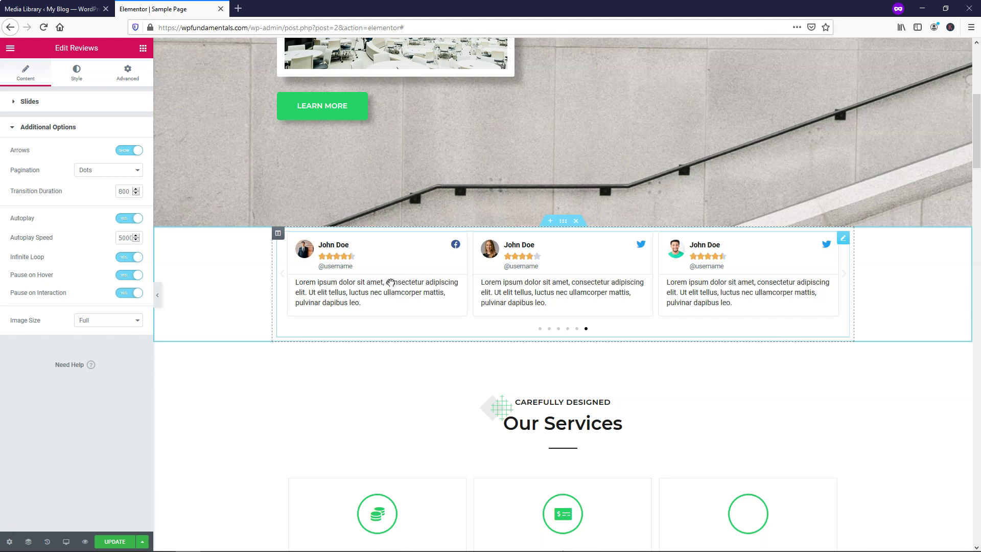
left_click(122, 219)
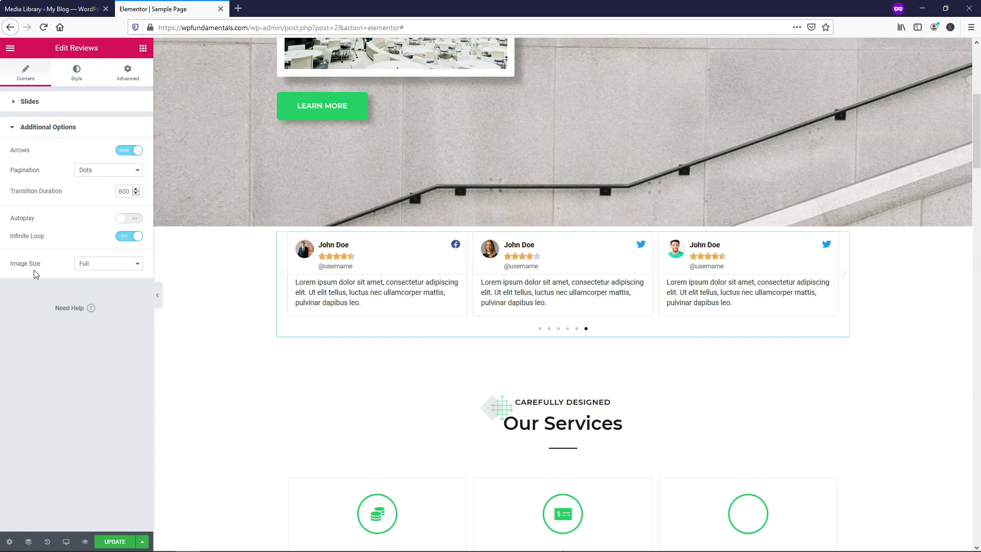
left_click(130, 265)
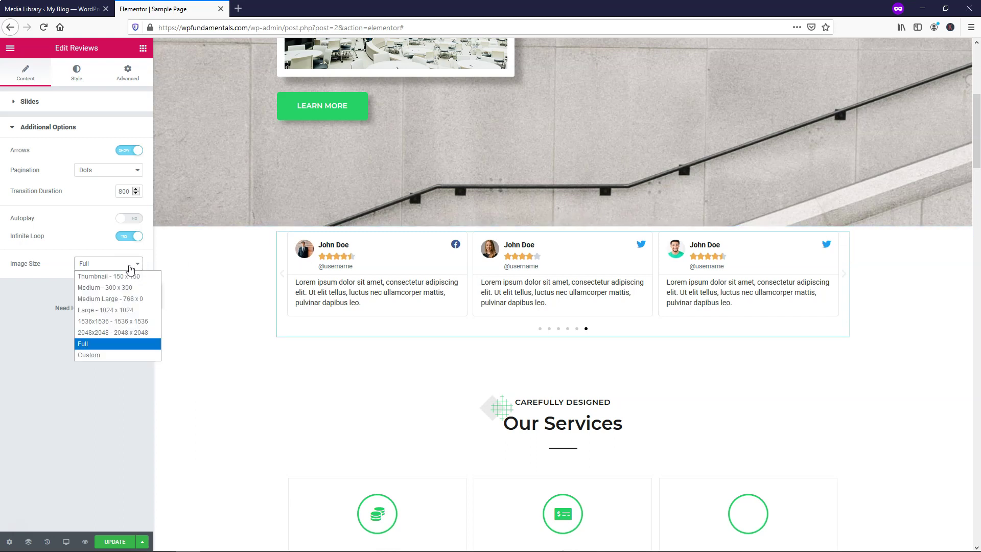
left_click(128, 273)
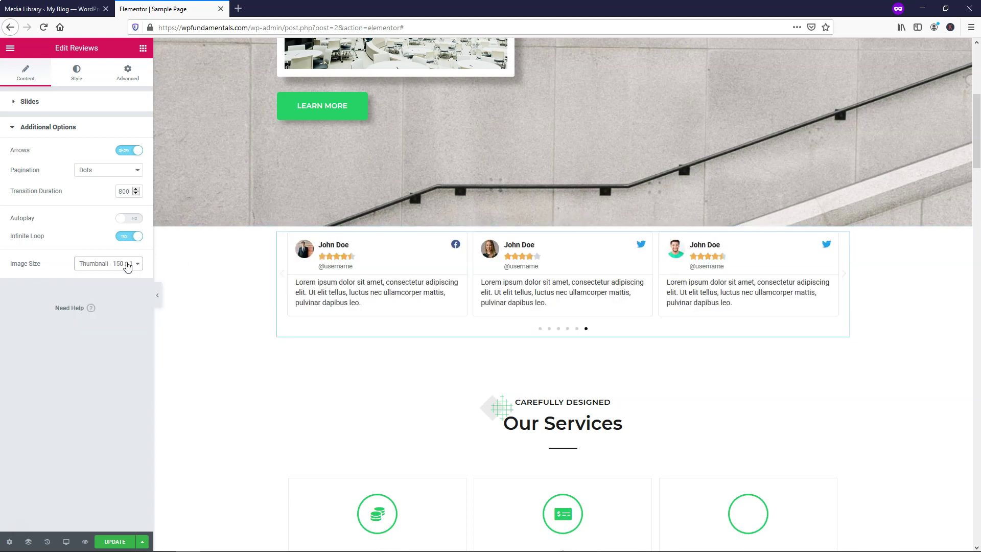
left_click(127, 264)
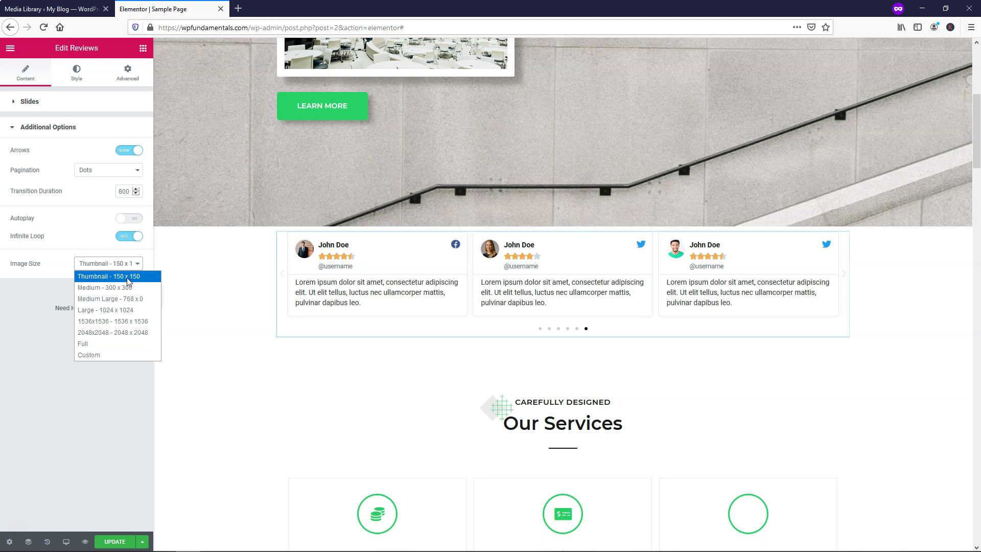
left_click(127, 345)
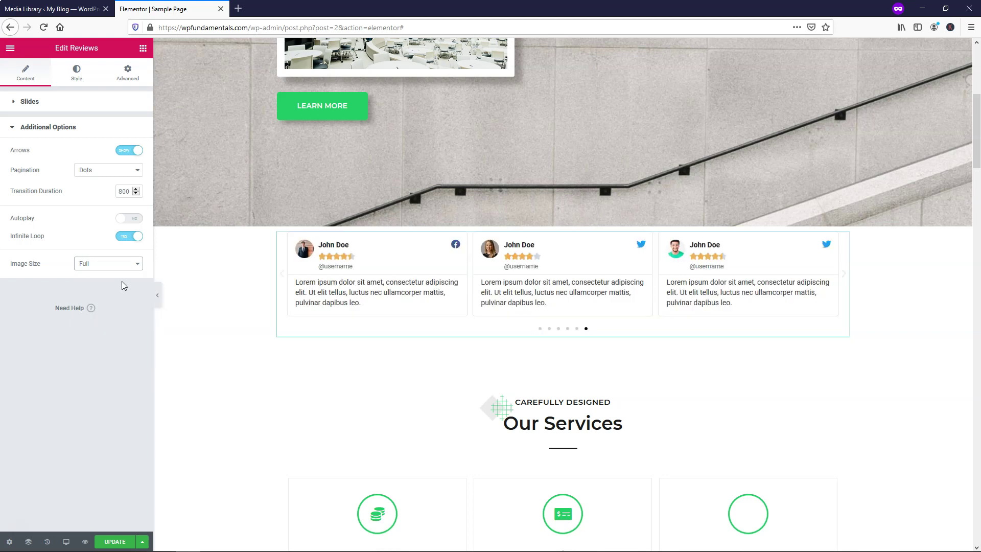
left_click(128, 542)
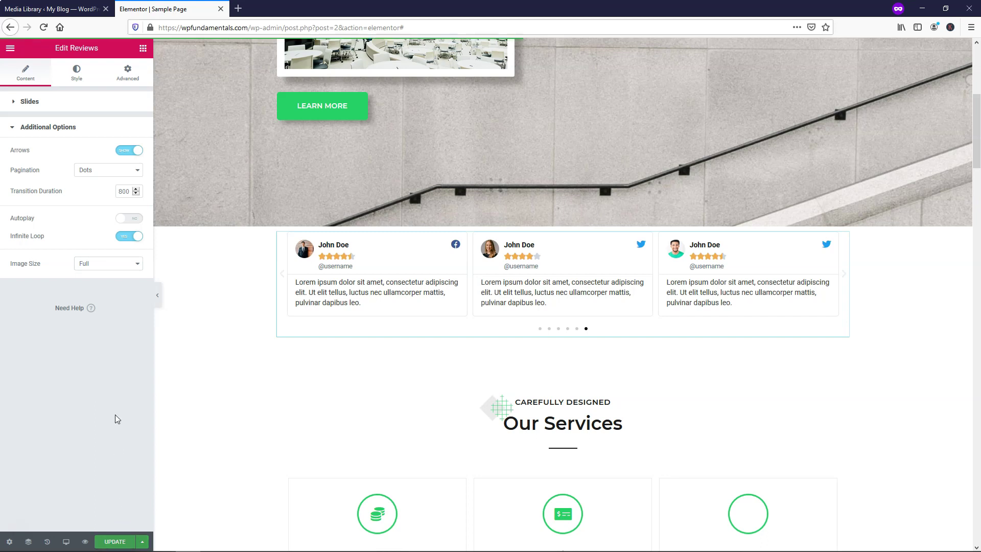
left_click(77, 88)
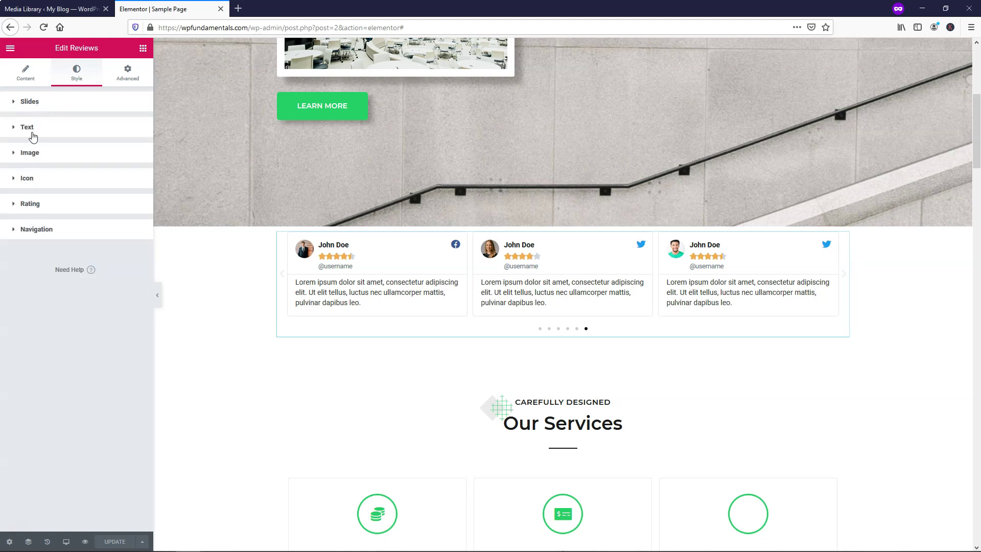
Set the slide spacing to 10 and the card background colour to green #23A455.
left_click(34, 106)
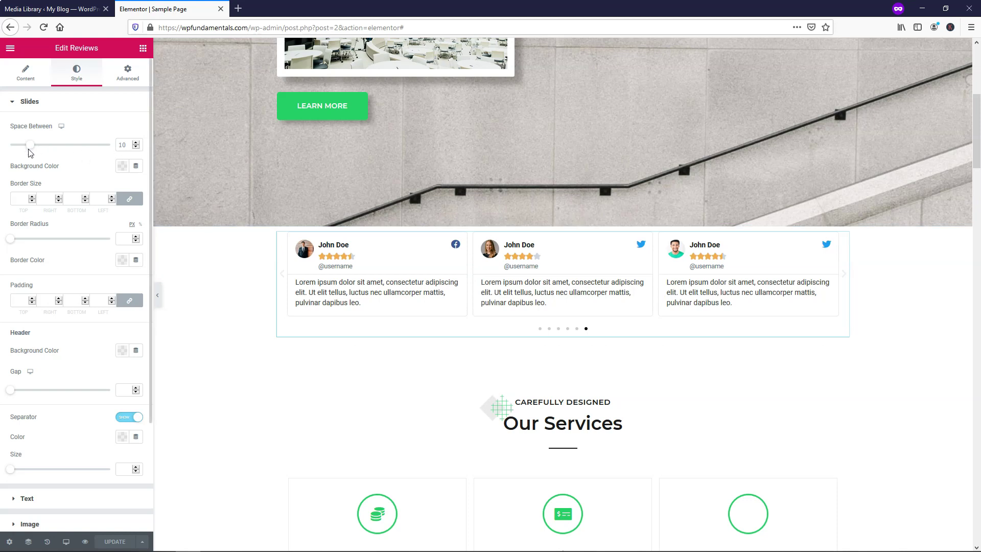
mouse_move(30, 146)
left_mouse_down()
mouse_move(9, 146)
mouse_move(128, 147)
mouse_move(29, 146)
left_mouse_up()
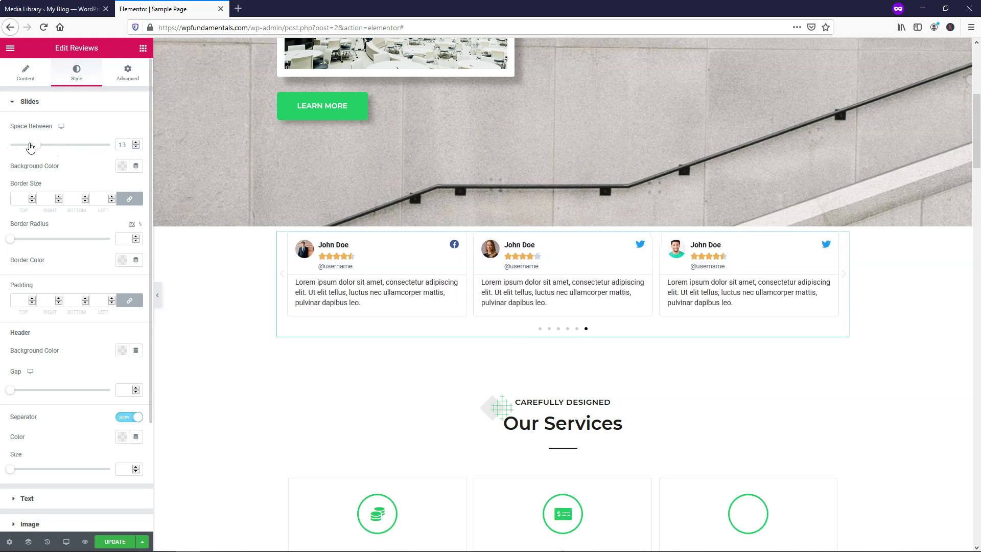
double_click(135, 143)
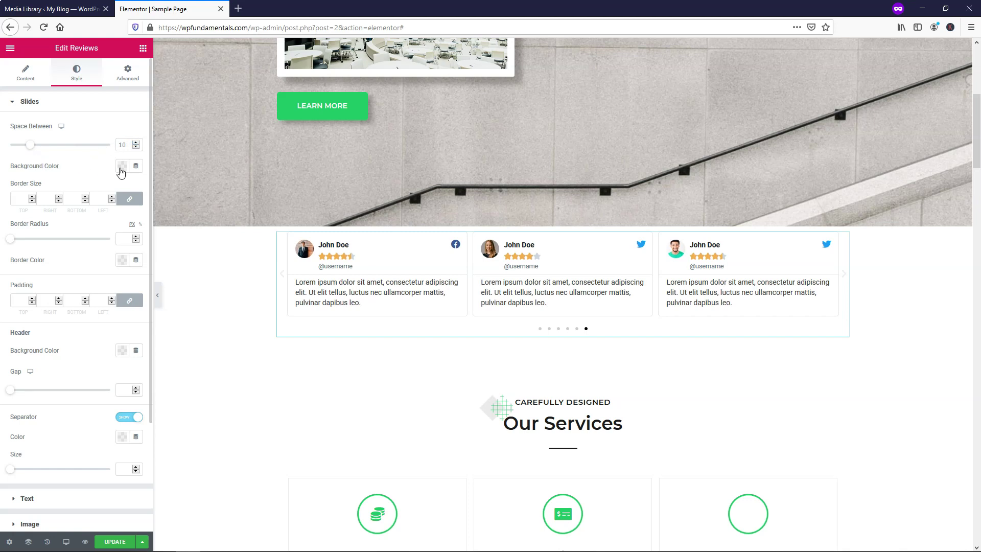
left_click(121, 172)
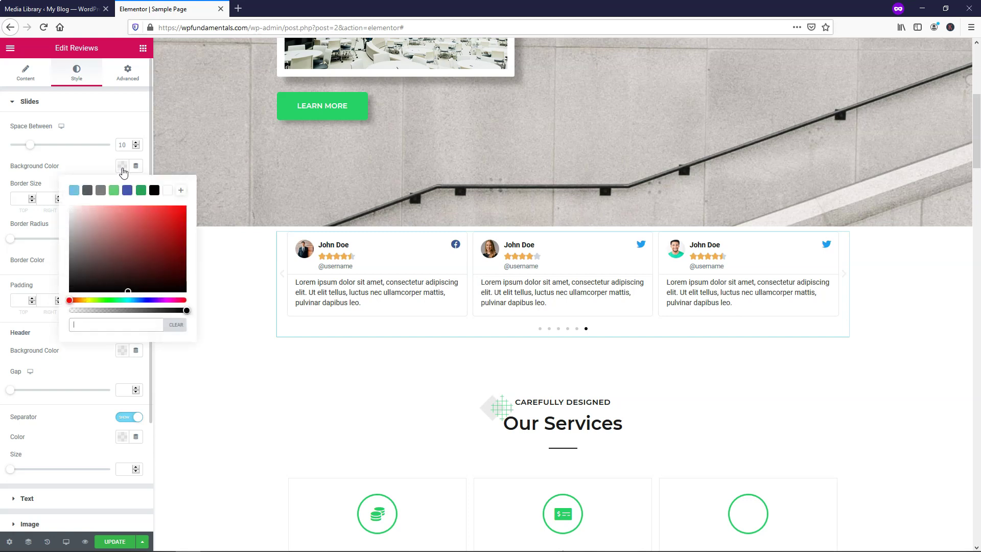
left_click(165, 247)
left_click(177, 229)
mouse_move(176, 228)
left_mouse_down()
mouse_move(153, 253)
mouse_move(101, 227)
mouse_move(91, 263)
mouse_move(138, 250)
mouse_move(130, 206)
mouse_move(186, 203)
left_mouse_up()
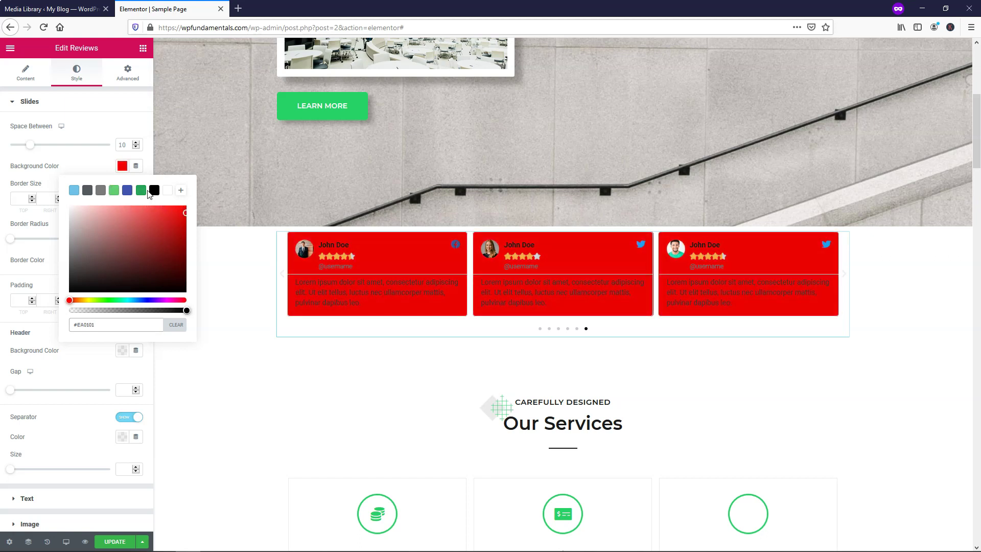
left_click(141, 193)
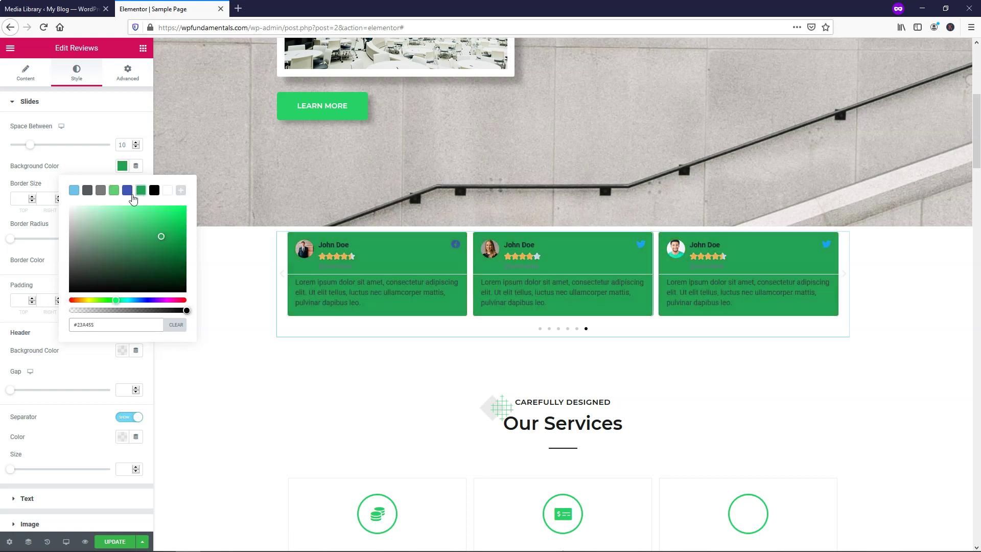
Copy the LEARN MORE button's green background hex value from its style settings.
right_click(360, 111)
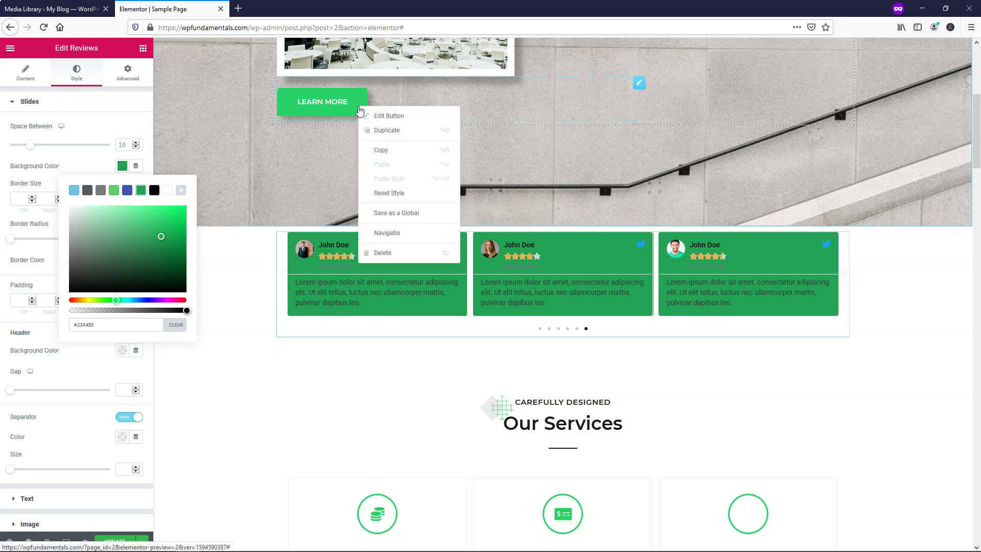
left_click(389, 116)
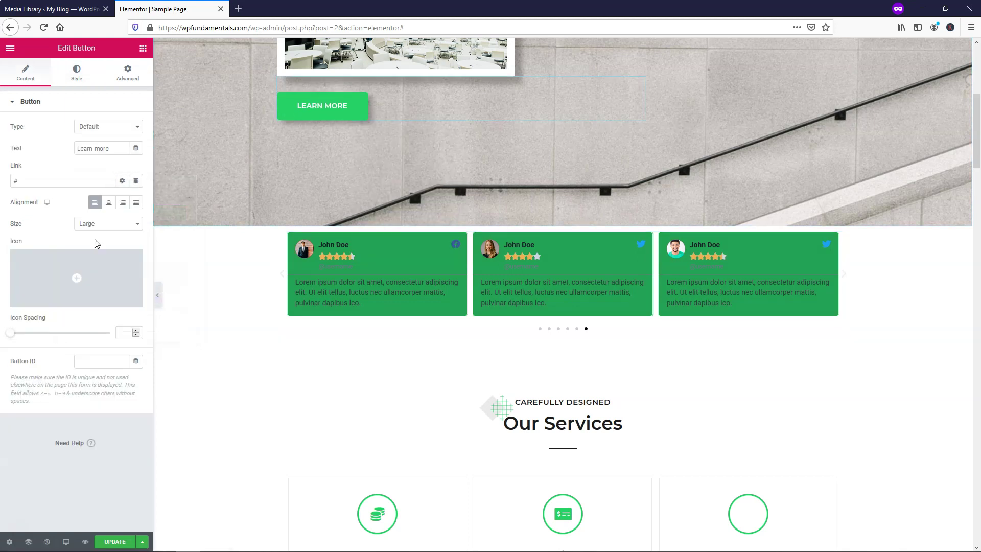
left_click(76, 74)
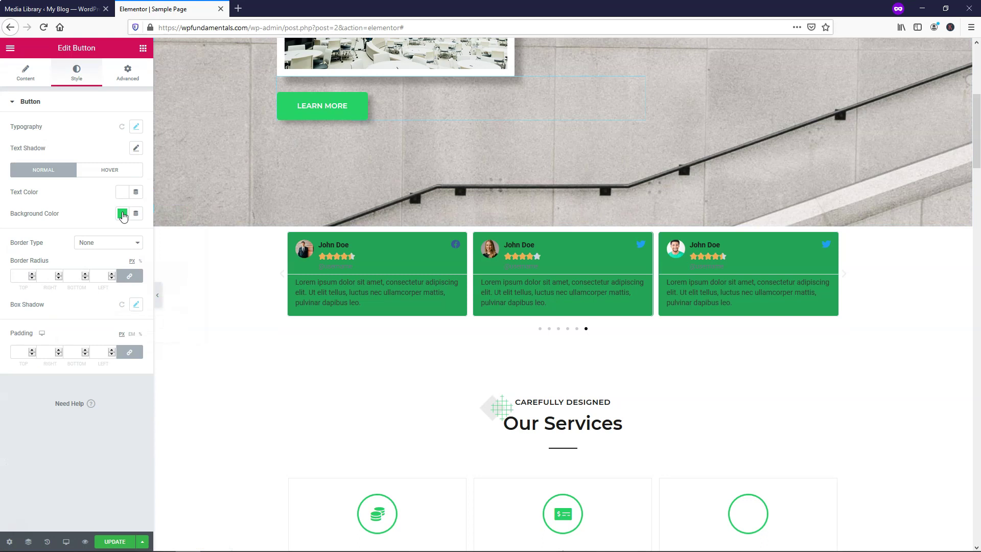
left_click(123, 214)
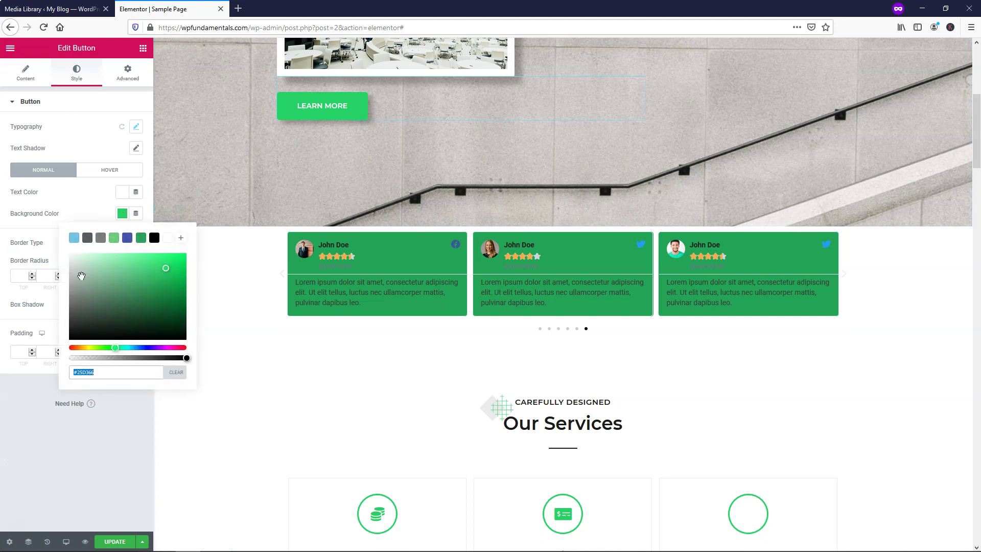
right_click(90, 374)
left_click(128, 406)
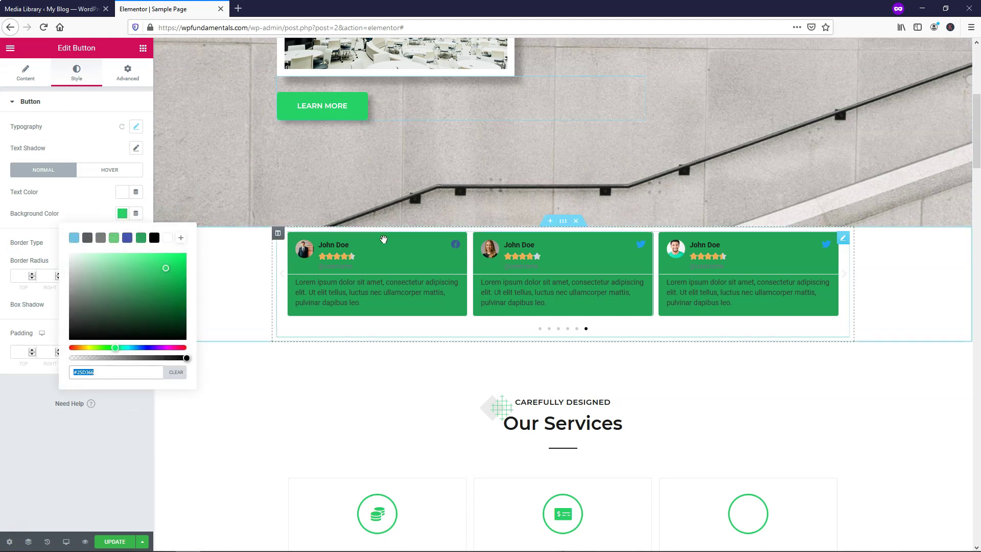
Apply the #25D366 green to the review cards, then clear the background colour.
right_click(387, 265)
left_click(423, 279)
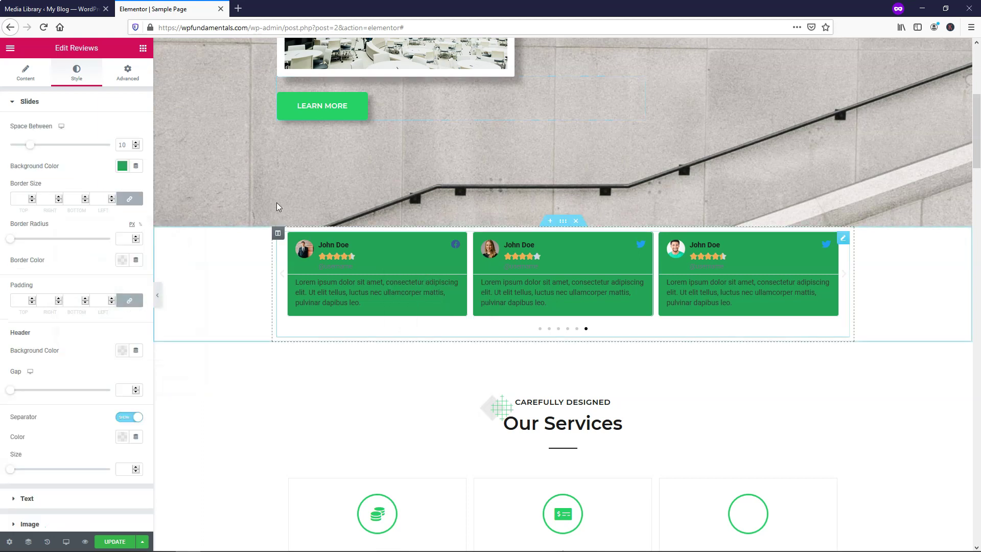
left_click(122, 166)
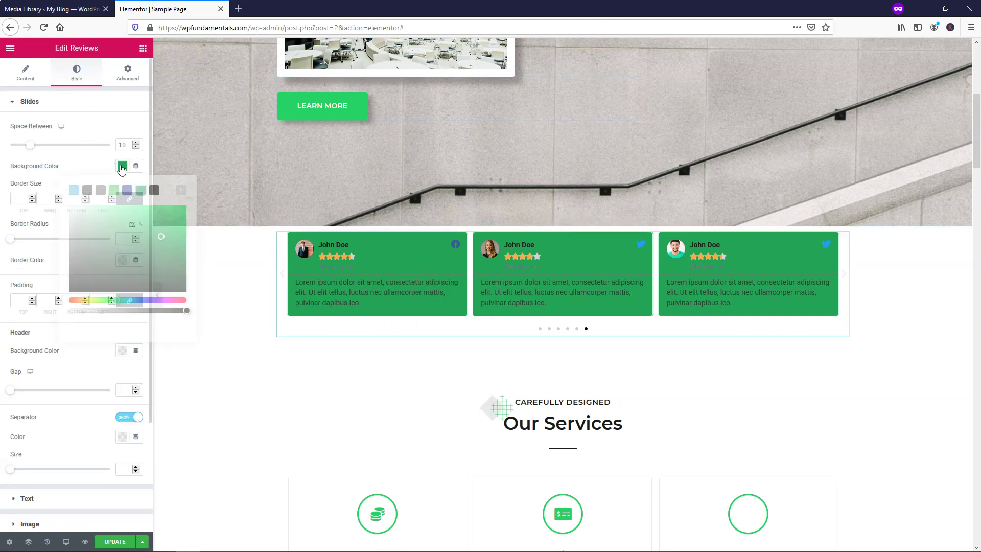
left_click(165, 220)
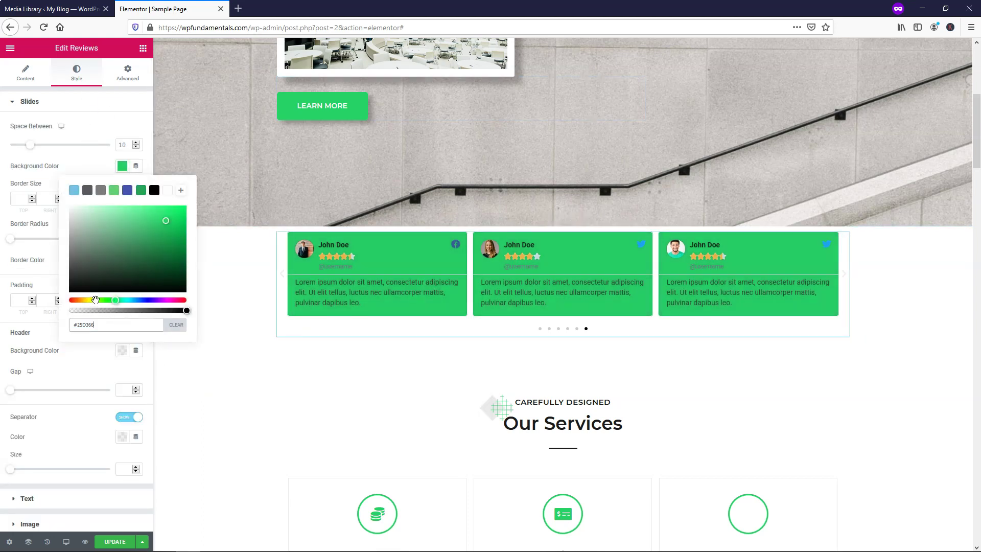
scroll(479, 177, "up", 4)
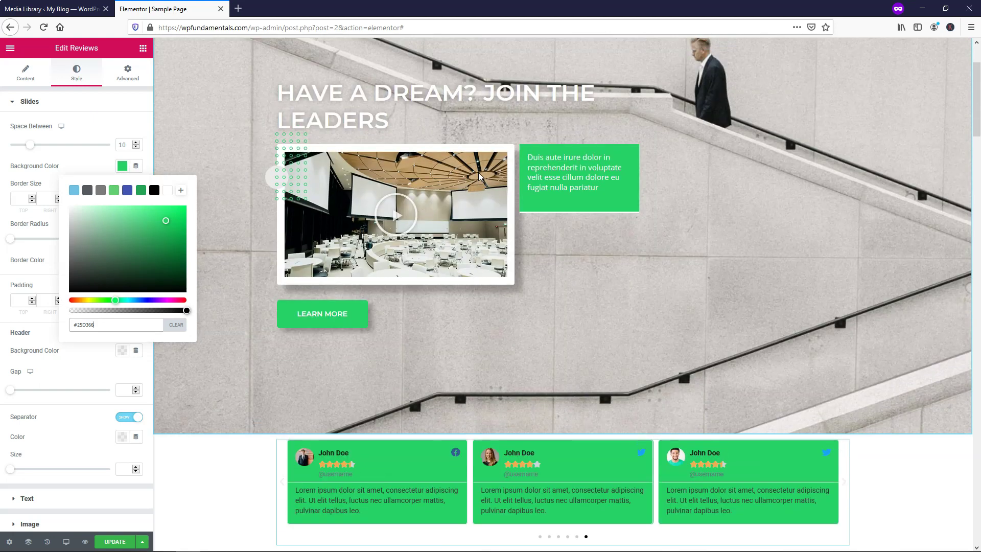
scroll(497, 251, "down", 1)
scroll(497, 252, "down", 4)
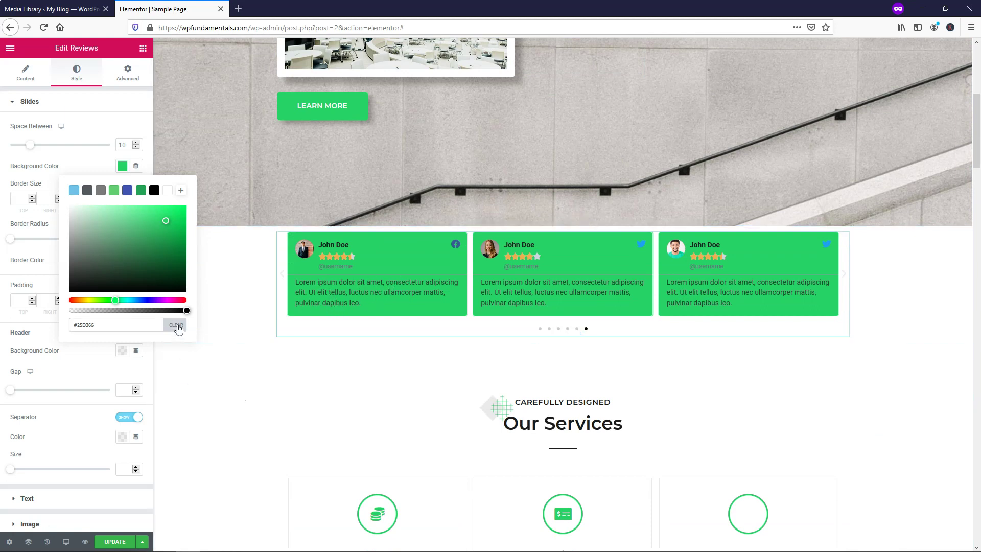
left_click(177, 325)
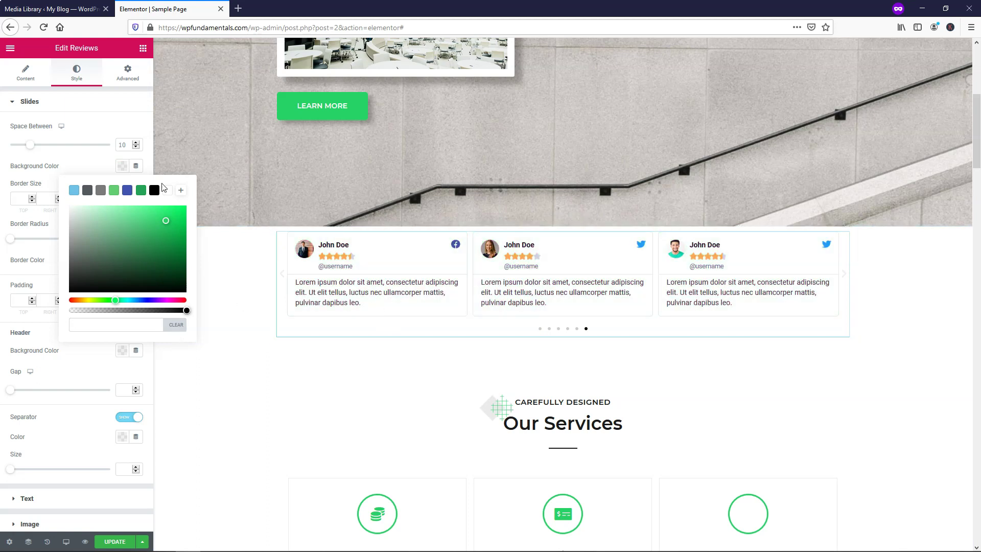
Set a linked border width of 2 on all four sides of each review card.
left_click(85, 168)
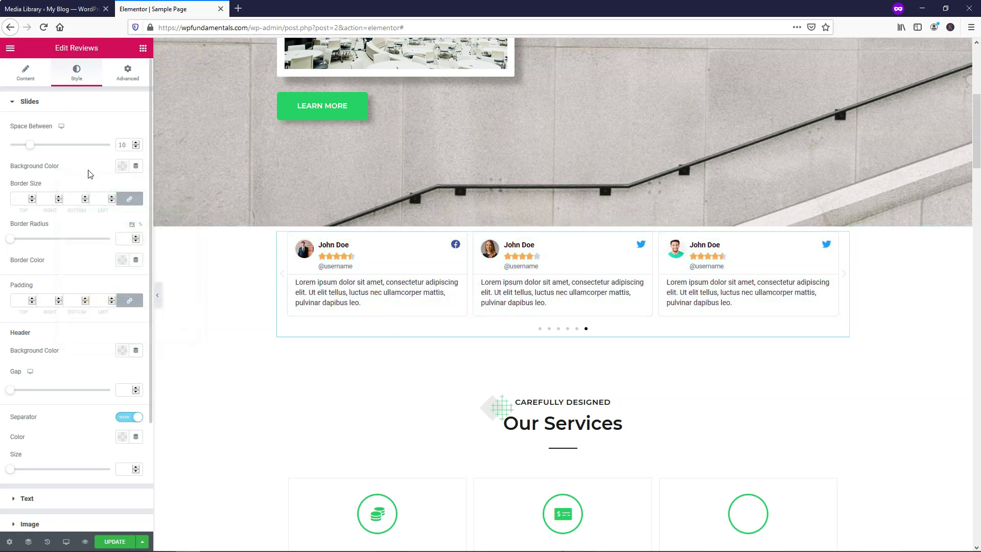
left_click(32, 197)
left_click(32, 196)
left_click(32, 197)
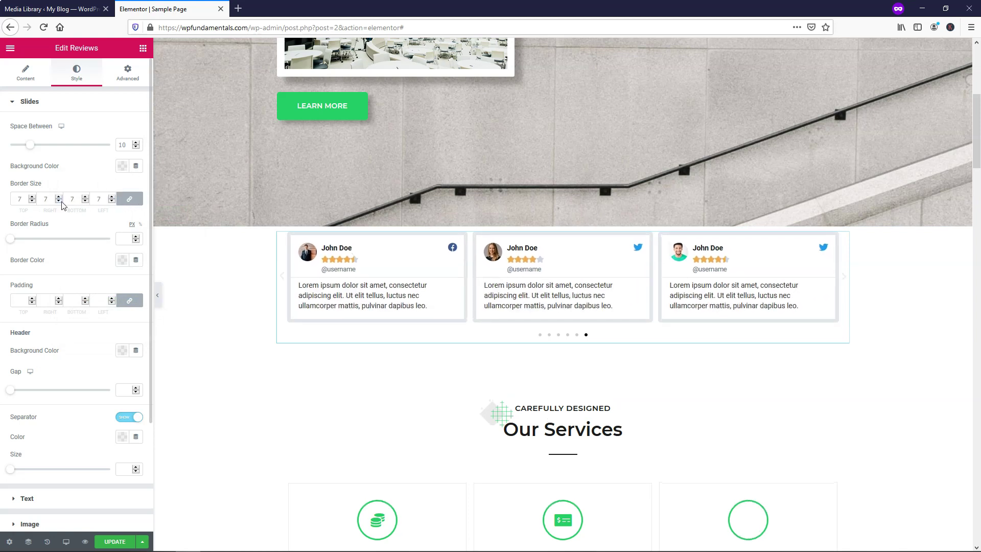
left_click(32, 201)
left_click(32, 201)
left_click(32, 201)
left_click(32, 201)
left_click(32, 201)
left_click(32, 198)
left_click(32, 197)
left_click(32, 198)
left_click(33, 197)
left_click(32, 197)
left_click(32, 197)
left_click(32, 198)
left_click(32, 197)
left_click(32, 197)
left_click(33, 197)
left_click(32, 197)
left_click(32, 201)
left_click(32, 201)
left_click(32, 201)
left_click(33, 201)
left_click(32, 201)
left_click(32, 201)
left_click(32, 201)
left_click(32, 201)
left_click(33, 201)
left_click(32, 201)
left_click(32, 201)
left_click(32, 201)
left_click(32, 201)
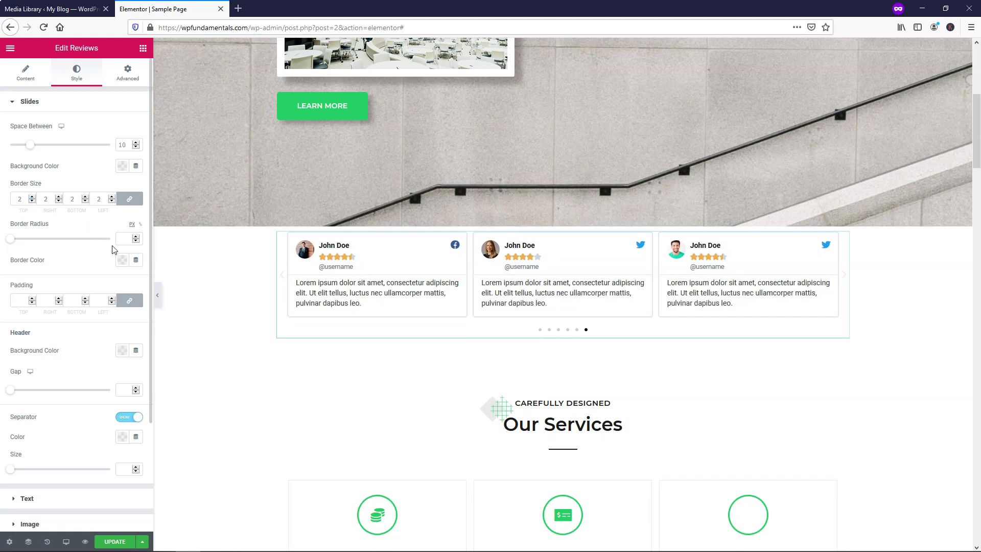
left_click(123, 261)
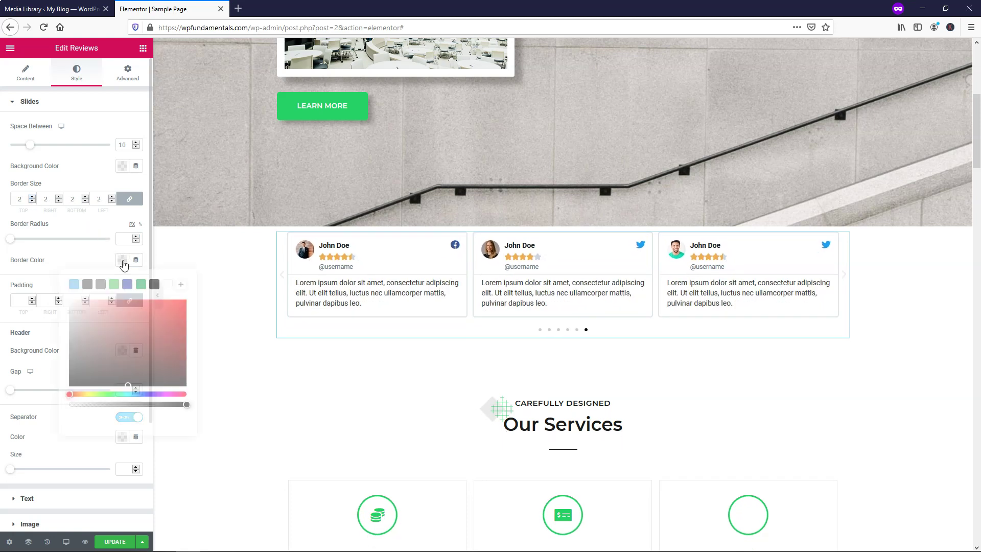
Make the card borders dark grey #54595F and round the corners to about 24.
left_click(87, 284)
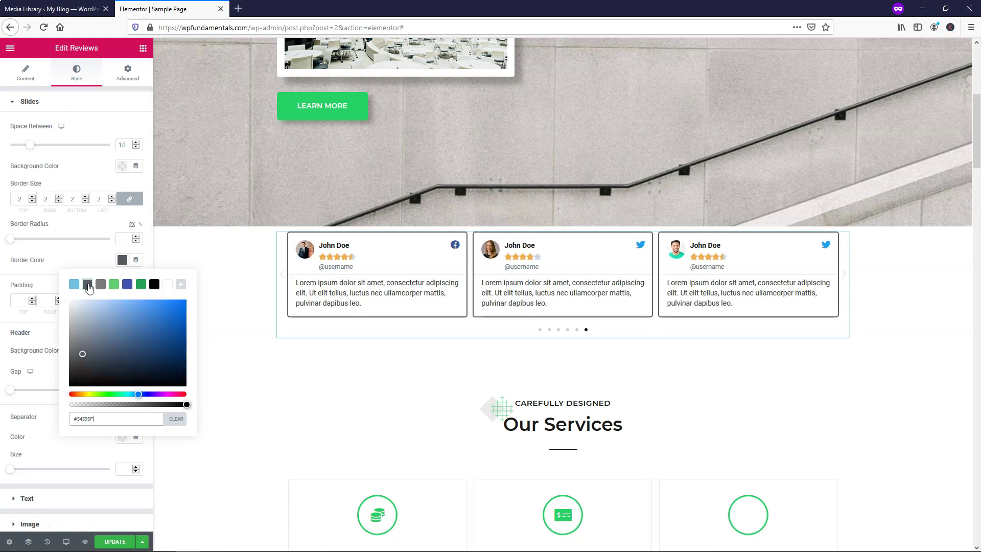
left_click(33, 249)
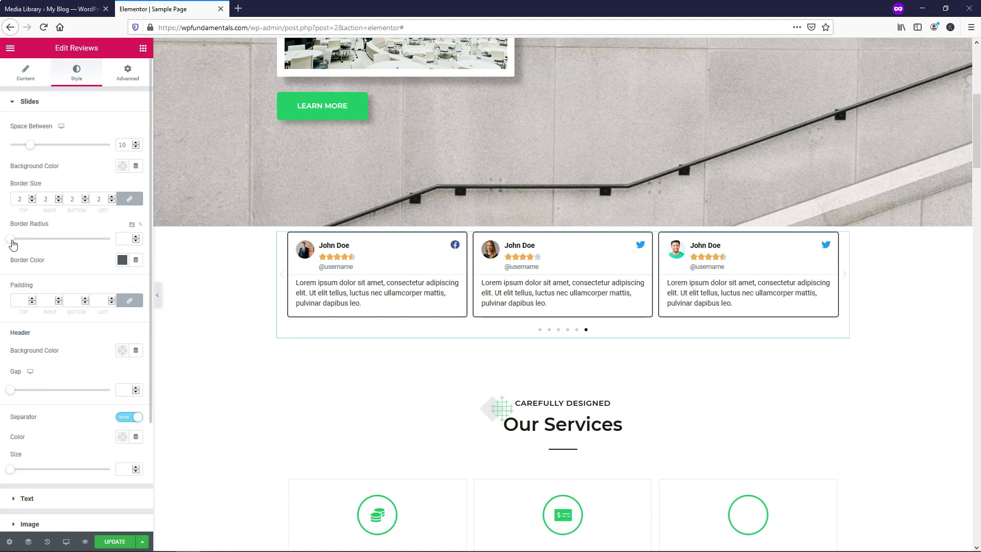
left_click_drag(13, 243, 31, 243)
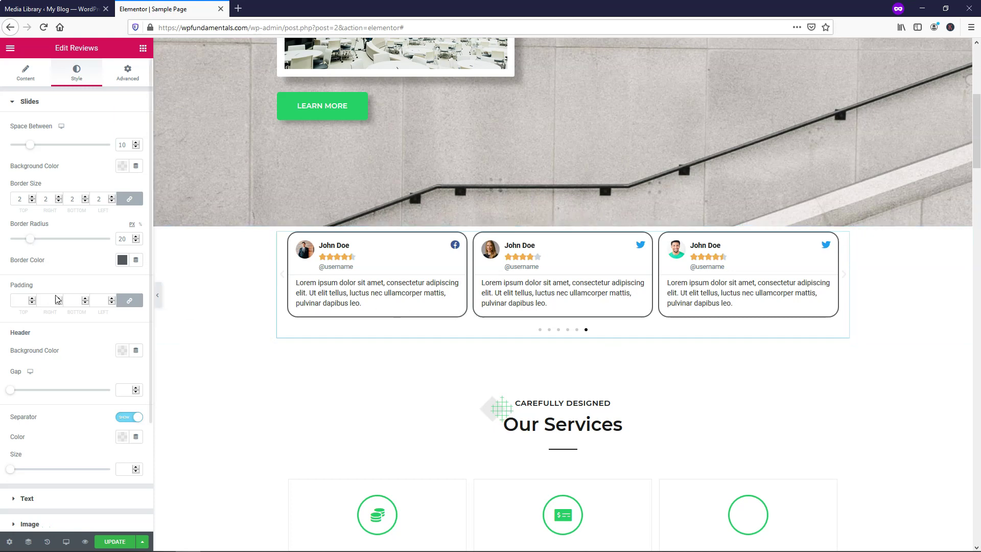
left_click_drag(30, 243, 151, 240)
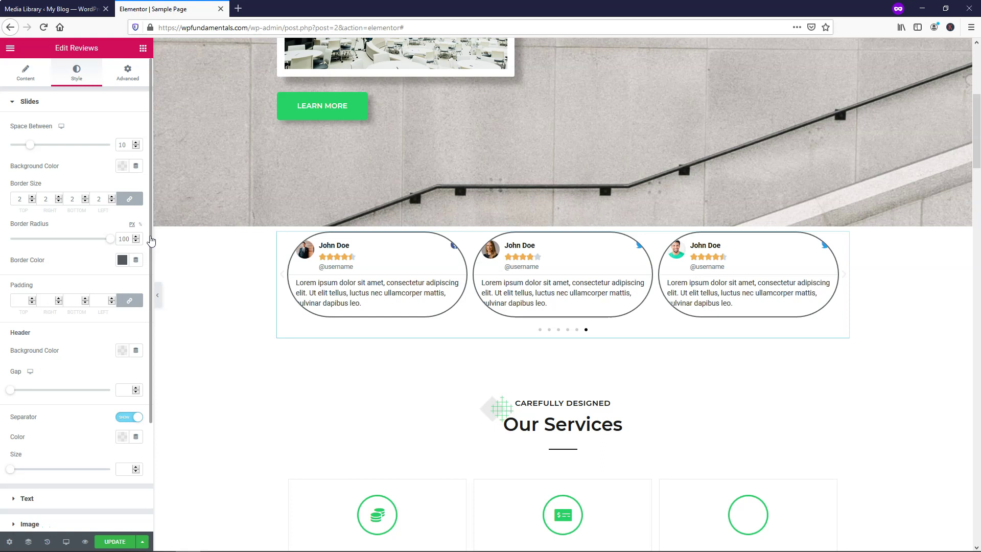
left_click_drag(110, 238, 33, 250)
Lower the card corner radius to 20 and add padding of 15 on every side.
left_click(136, 242)
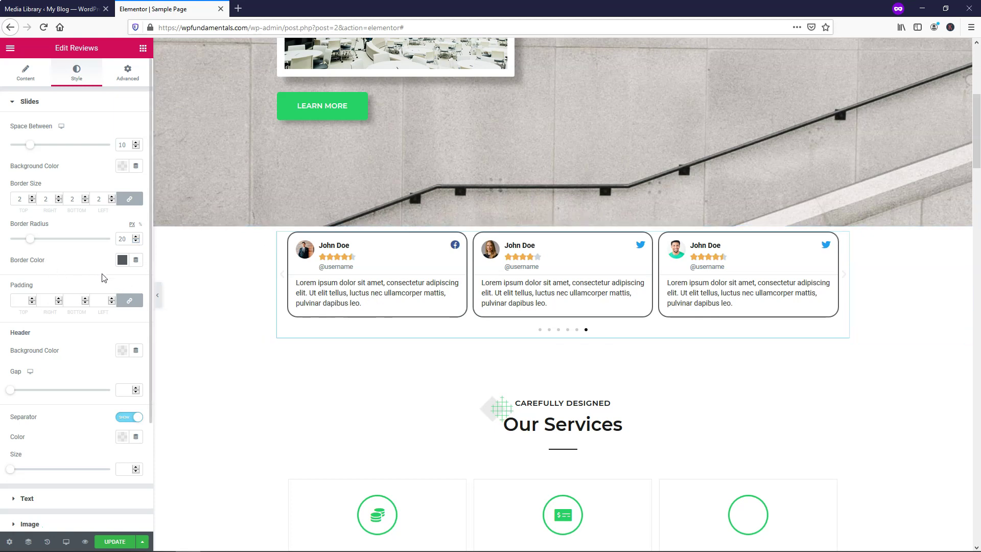
left_click(32, 299)
left_click(32, 299)
left_click(31, 299)
left_click(32, 299)
left_click(32, 299)
left_click(32, 299)
left_click(31, 299)
left_click(32, 299)
left_click(31, 299)
left_click(32, 299)
left_click(32, 299)
left_click(31, 299)
left_click(31, 299)
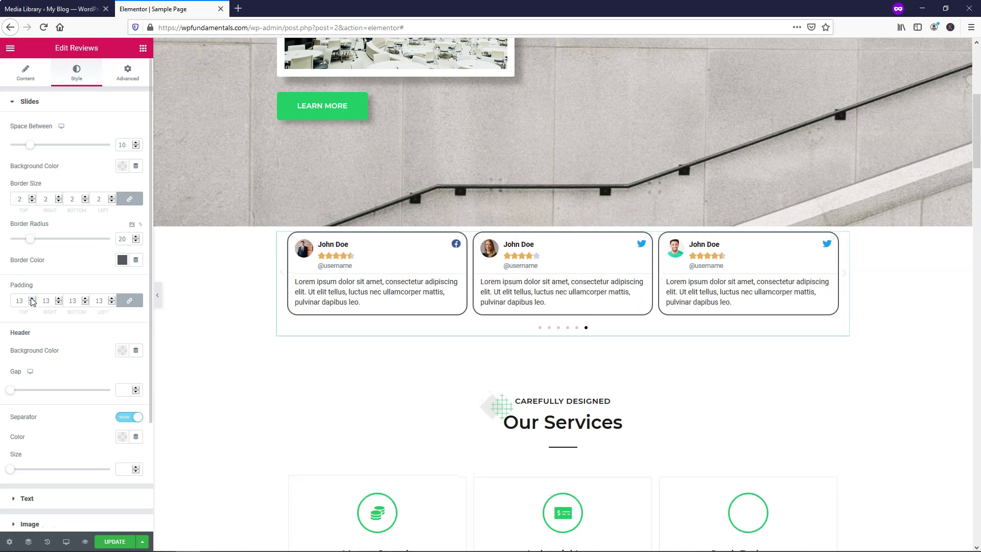
left_click(31, 299)
left_click(32, 299)
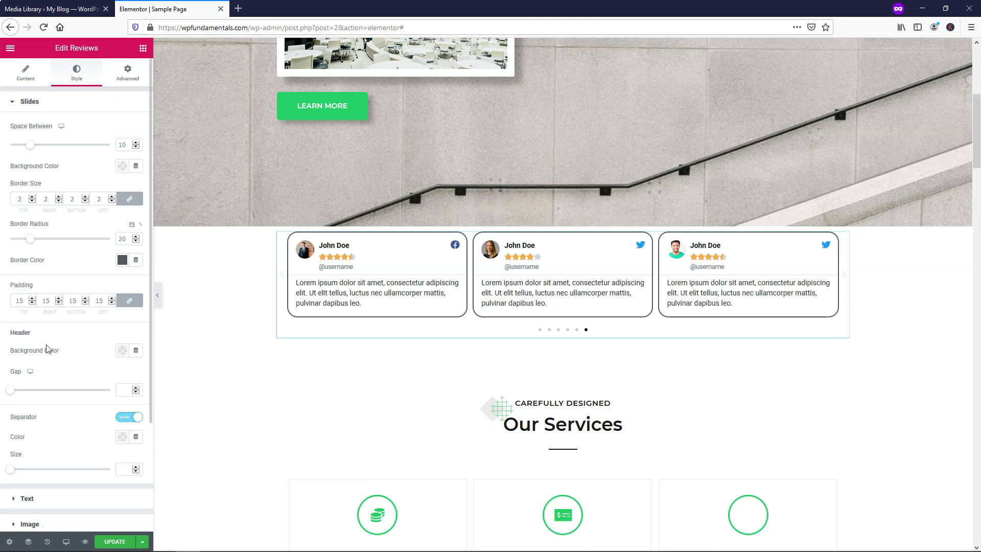
scroll(95, 356, "down", 1)
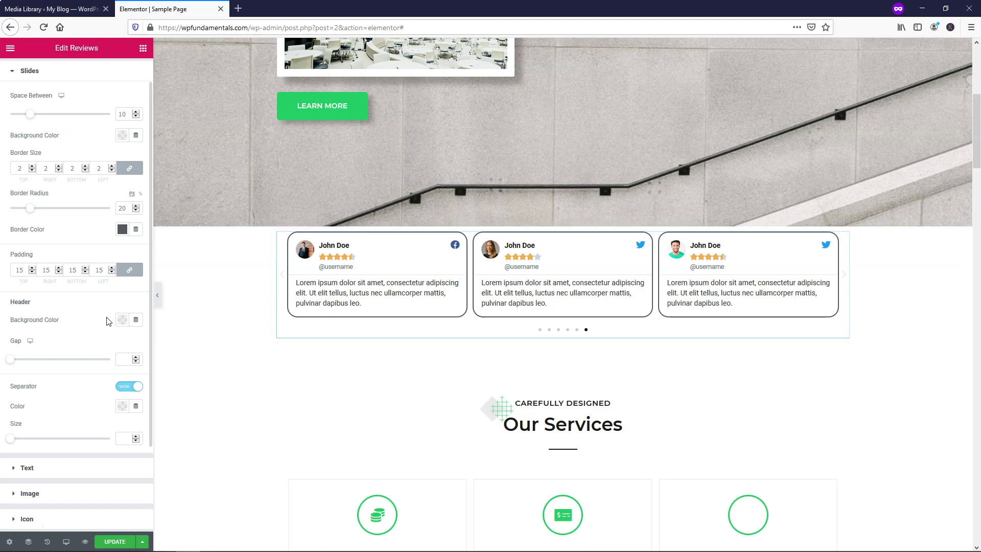
Try green #25D366 as the header background, clear it, and set the header gap to 30.
left_click(122, 319)
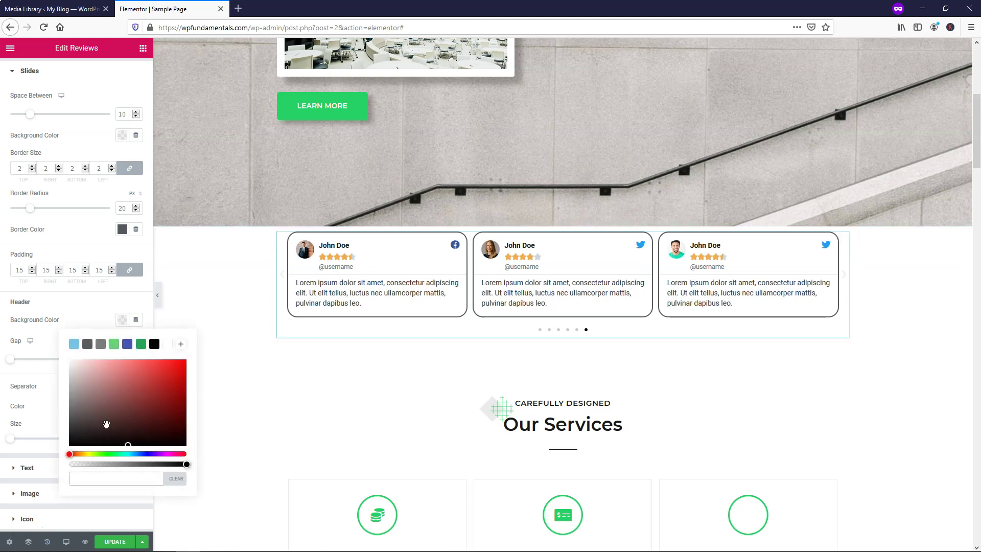
key("ctrl+v")
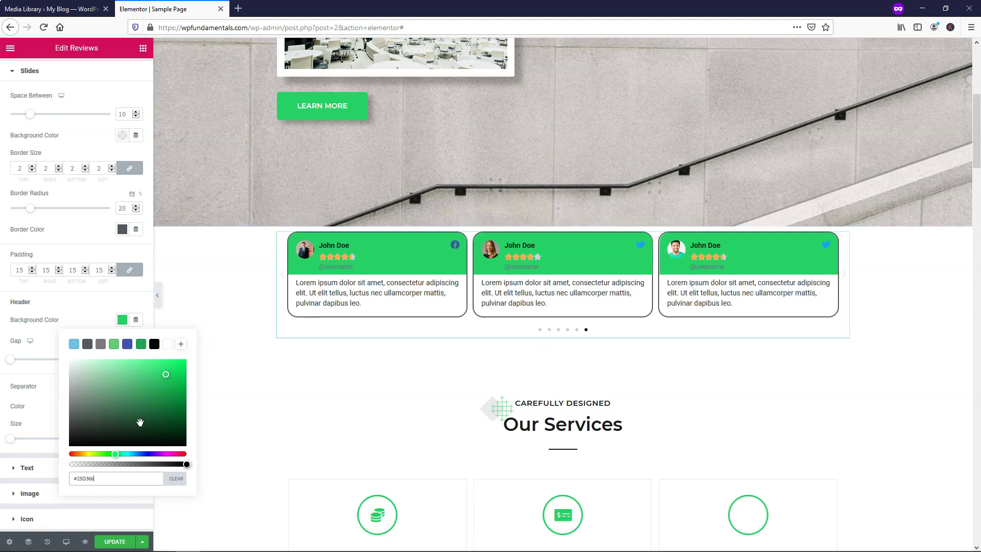
left_click_drag(187, 464, 133, 465)
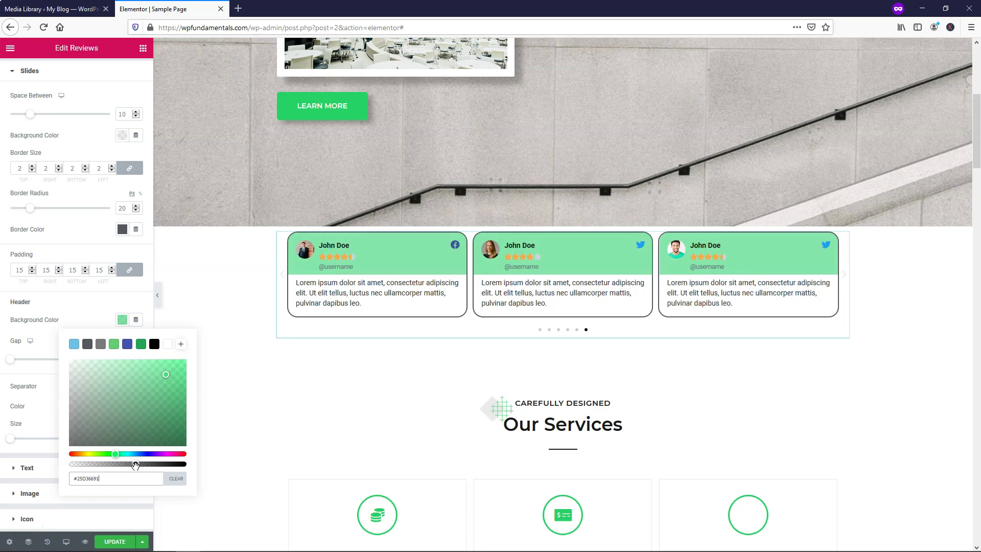
left_click_drag(136, 464, 195, 466)
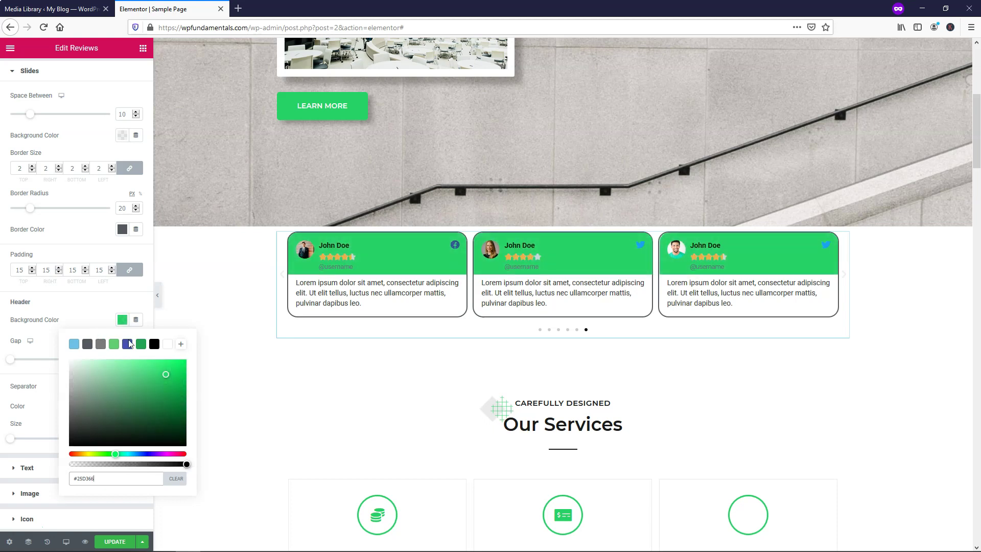
left_click(175, 479)
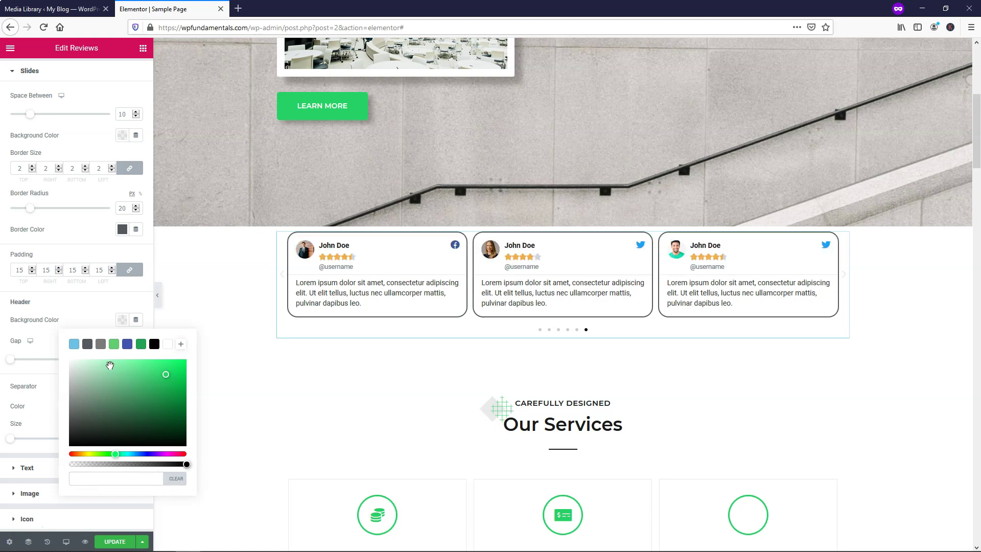
left_click(88, 321)
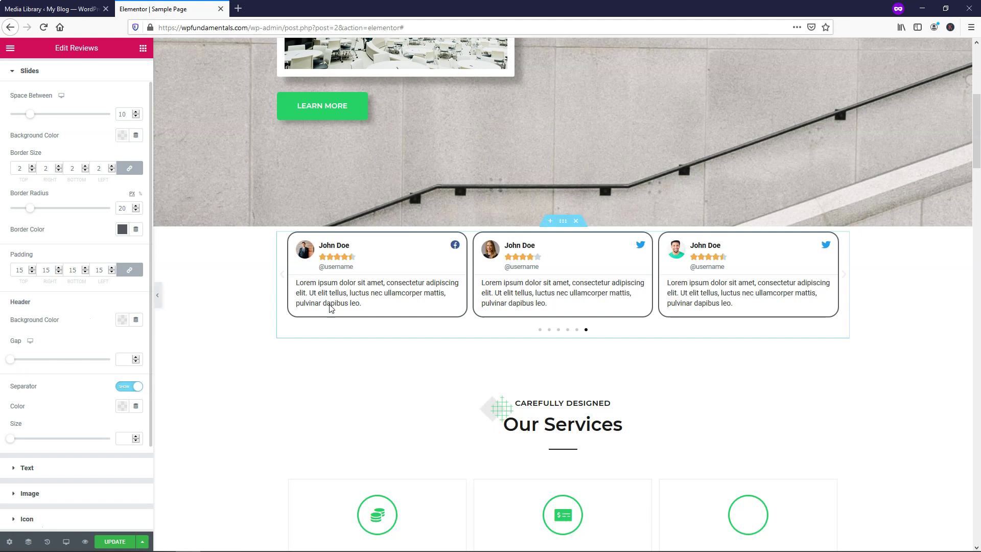
left_click_drag(11, 361, 43, 365)
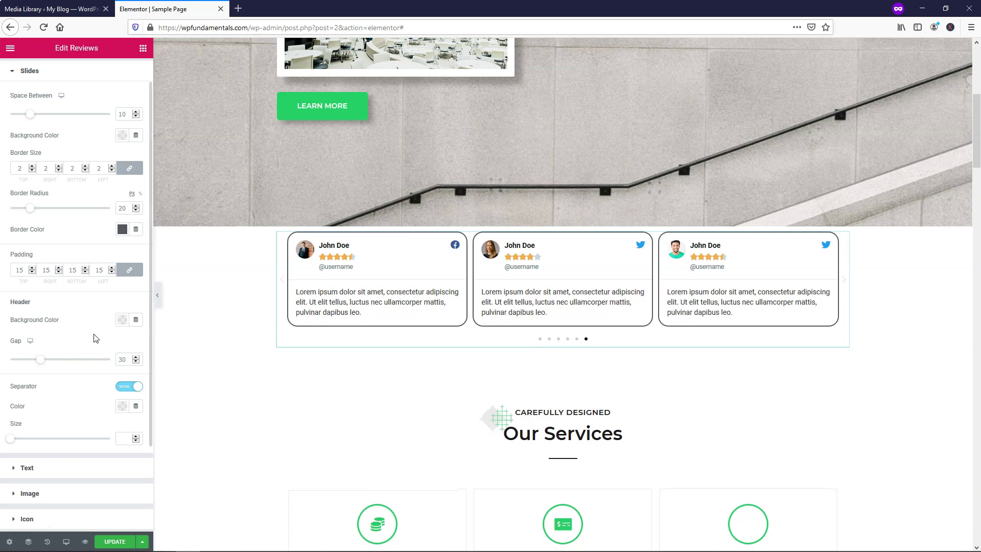
scroll(82, 353, "down", 2)
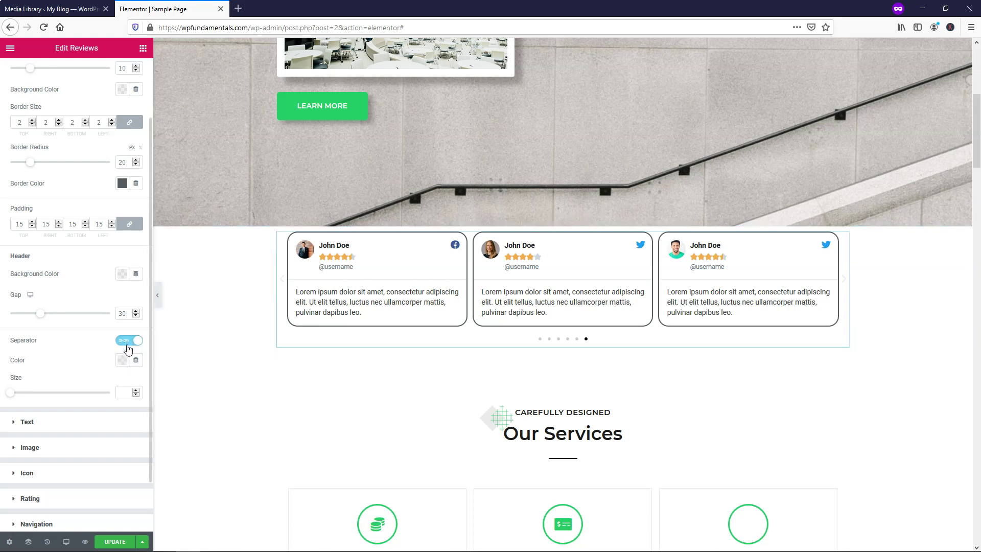
Make the header separator lines black with a separator size of 2.
left_click(123, 361)
left_click(154, 385)
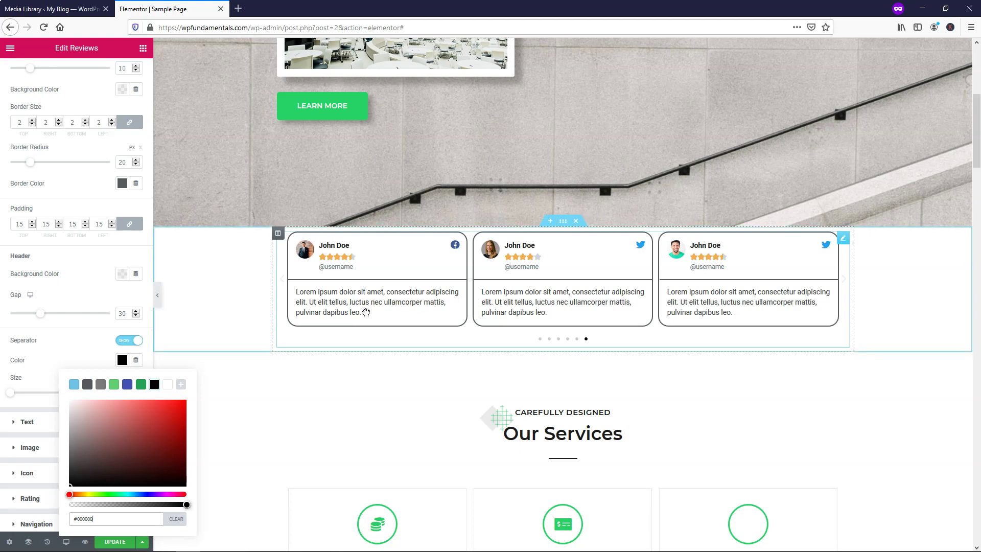
left_click(85, 344)
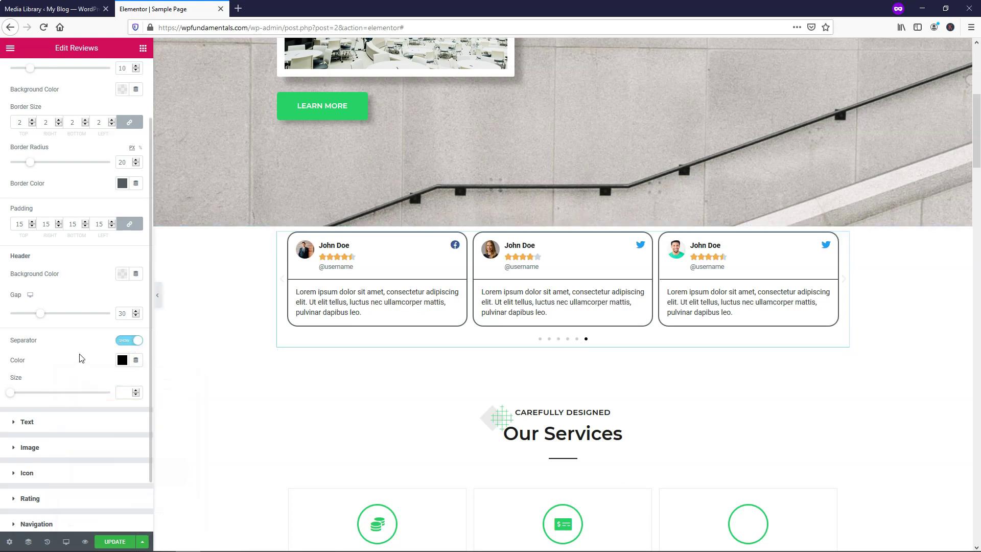
mouse_move(12, 395)
left_mouse_down()
mouse_move(33, 397)
mouse_move(23, 398)
left_mouse_up()
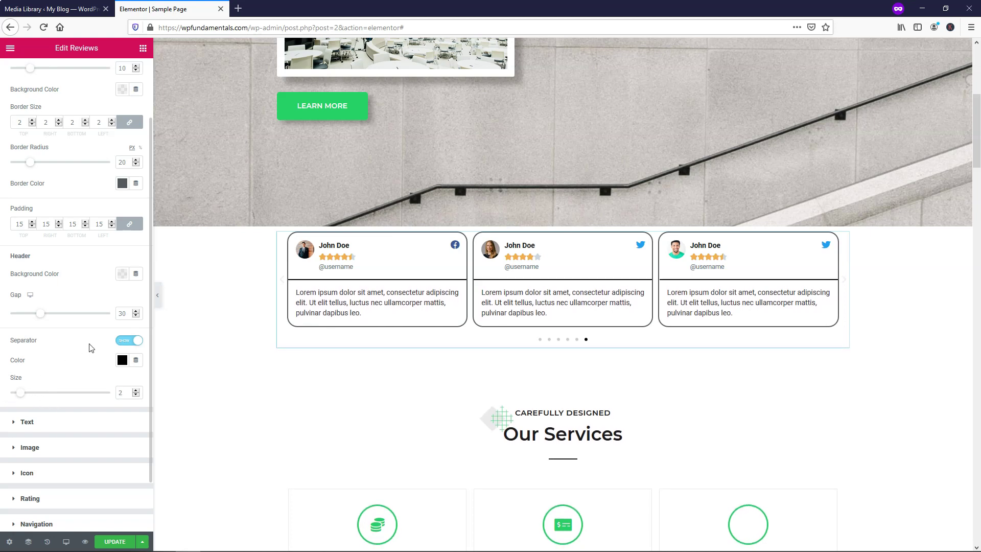
scroll(90, 347, "down", 3)
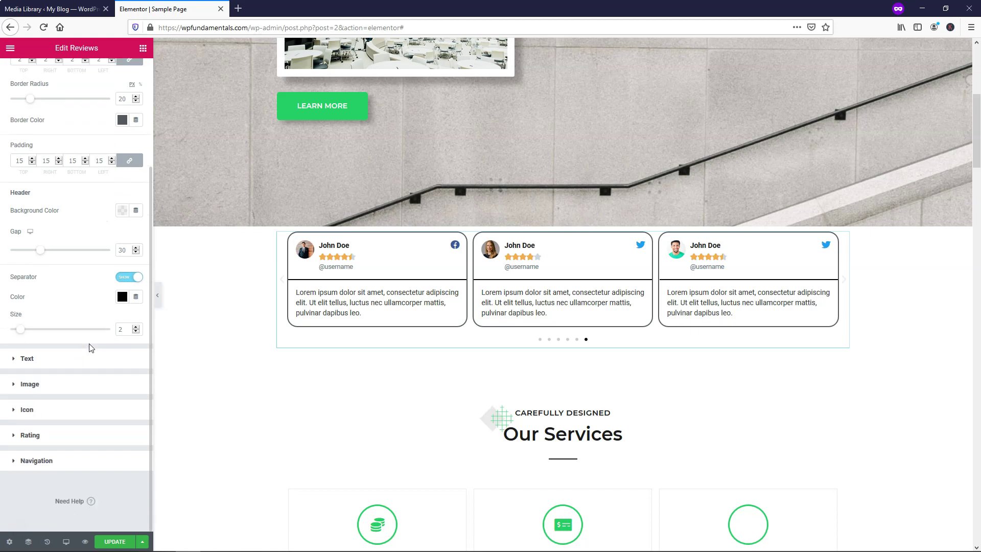
Colour the reviewer names dark green, starting from #25D366.
left_click(68, 364)
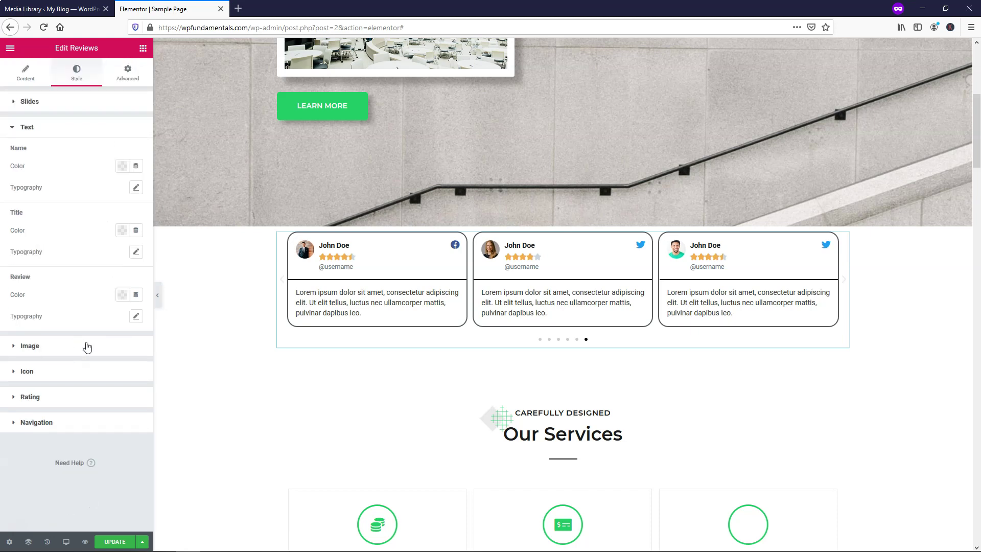
left_click(122, 165)
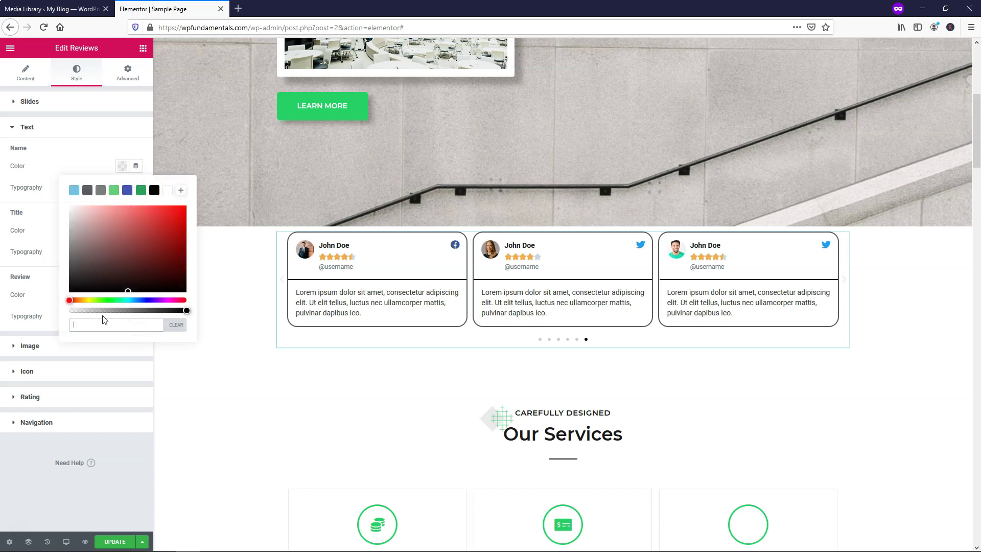
type("#25D366")
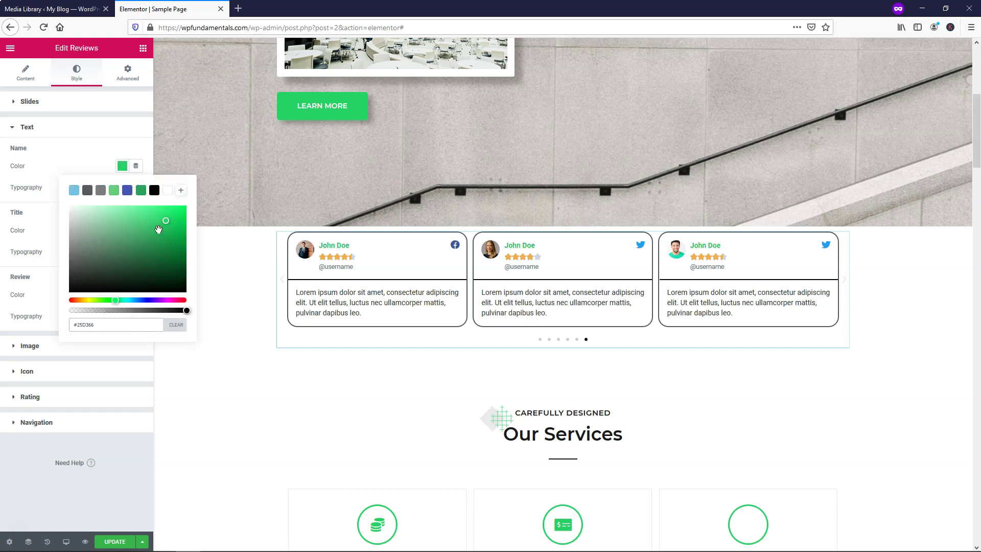
left_click(141, 192)
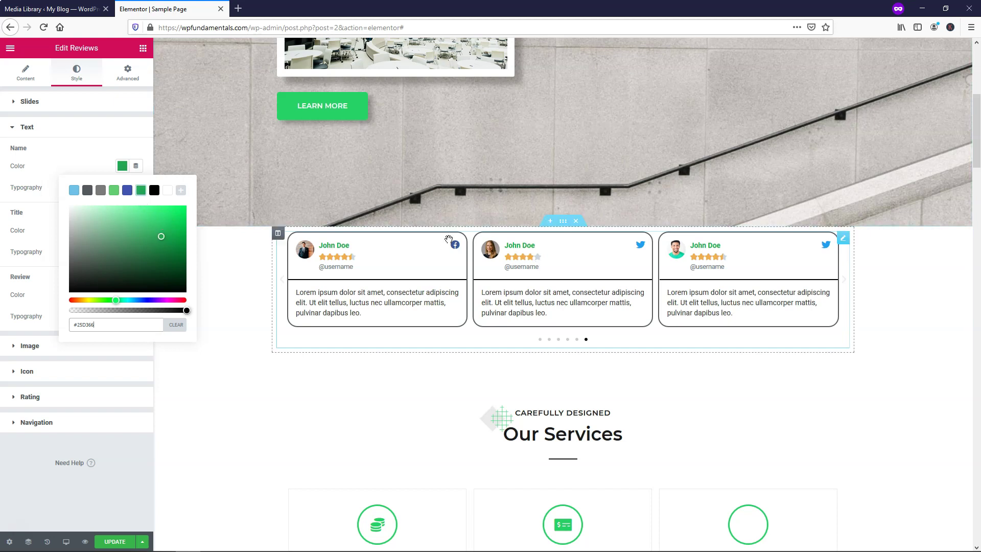
left_click(58, 145)
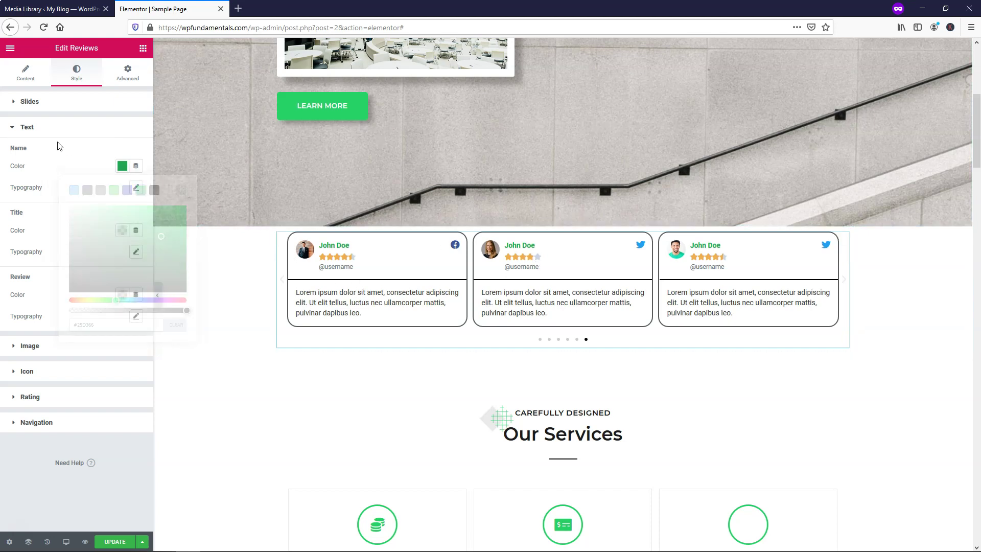
left_click(58, 128)
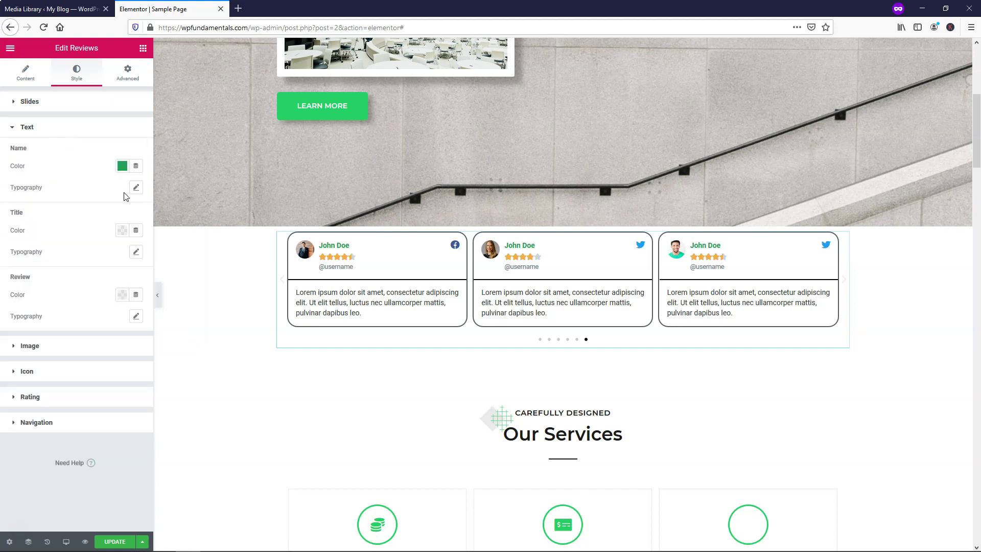
Set the reviewer name font size to 30 px.
left_click(136, 188)
left_click_drag(18, 255, 33, 259)
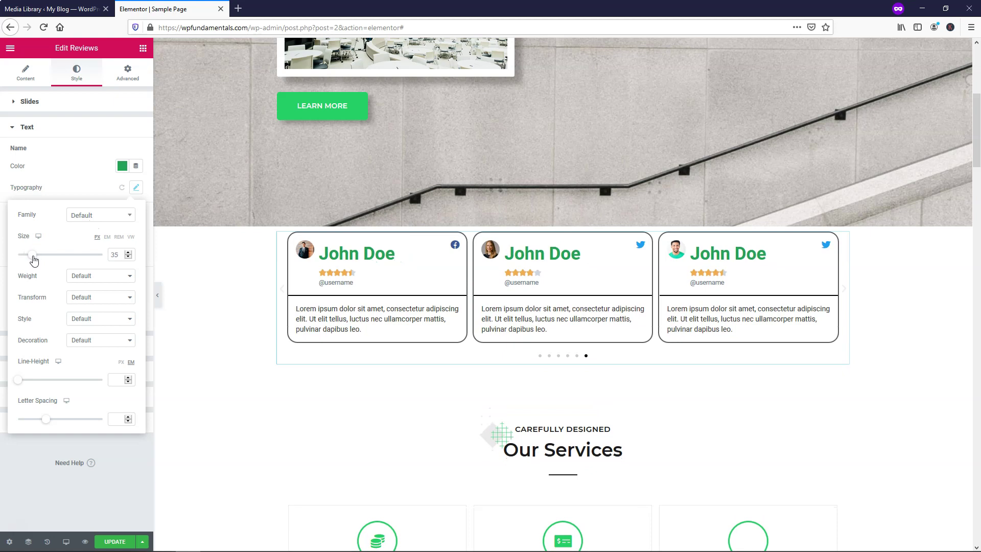
left_click(129, 257)
left_click(128, 257)
left_click(128, 257)
left_click(128, 257)
left_click(129, 257)
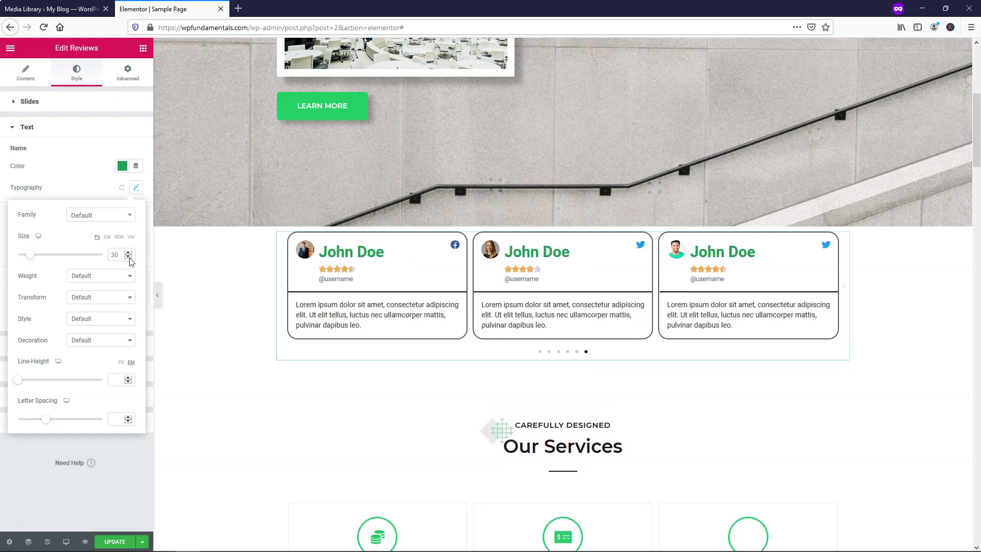
left_click(77, 175)
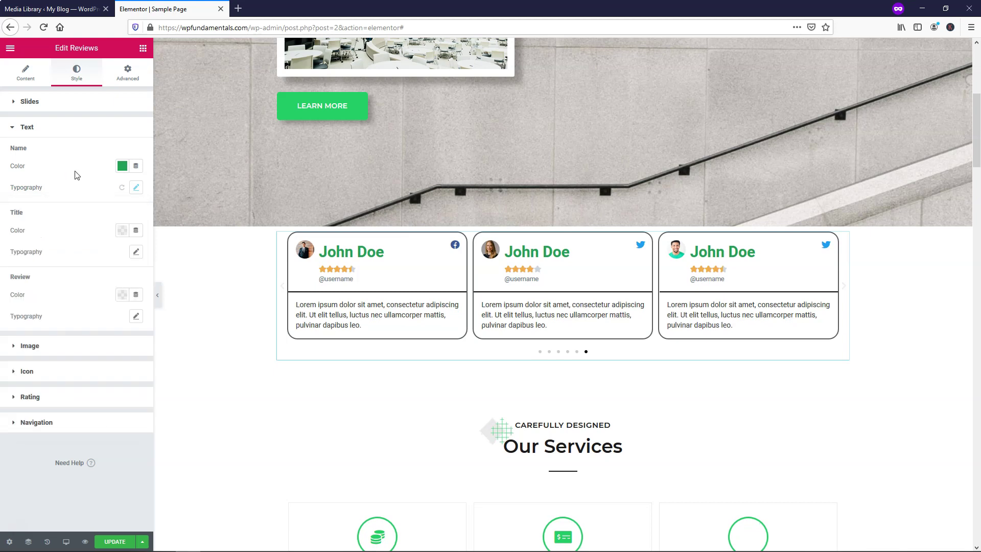
left_click(122, 233)
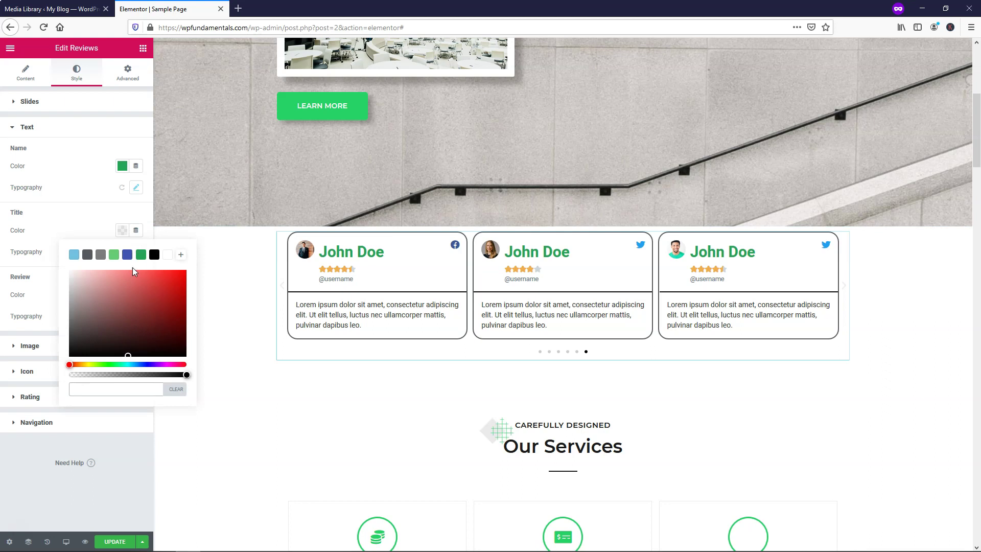
left_click(153, 255)
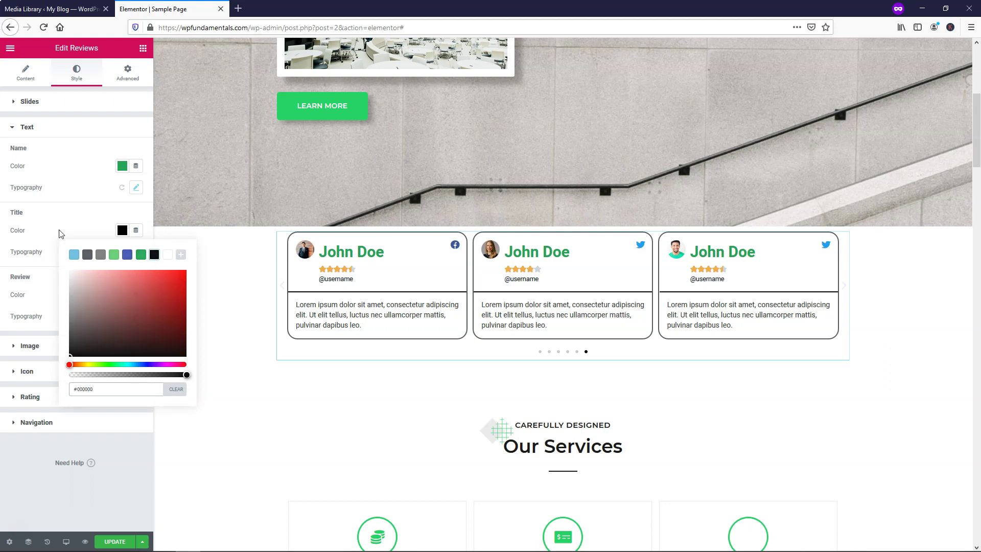
left_click(59, 231)
left_click(136, 252)
left_click_drag(21, 319, 26, 325)
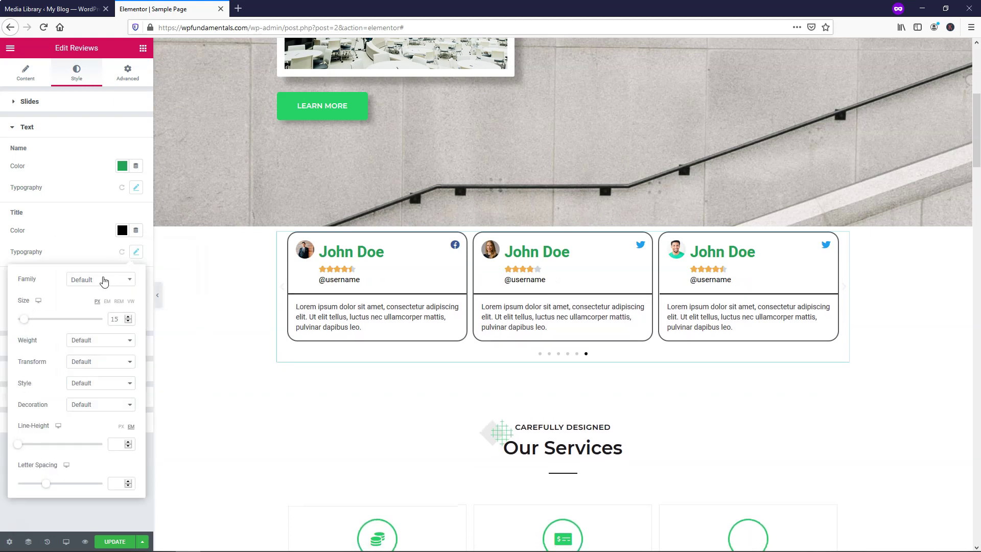
left_click(89, 390)
left_click(100, 421)
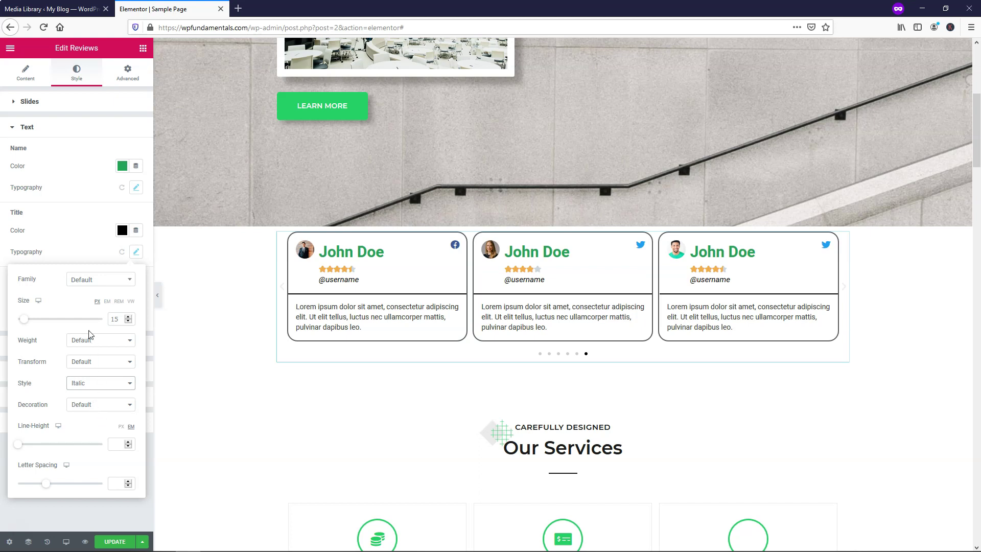
left_click(76, 243)
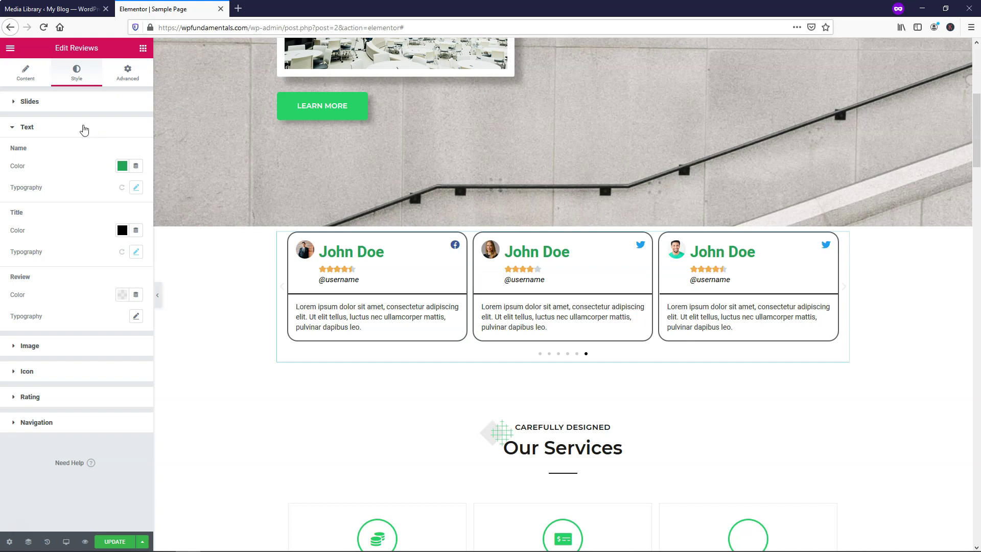
Set the review paragraph text colour to black.
left_click(122, 297)
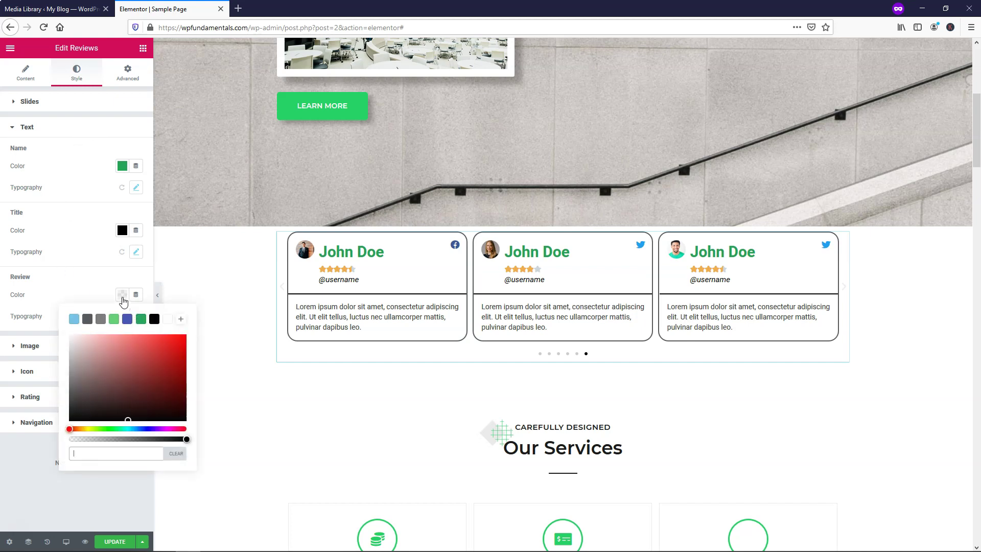
left_click(134, 429)
left_click(172, 336)
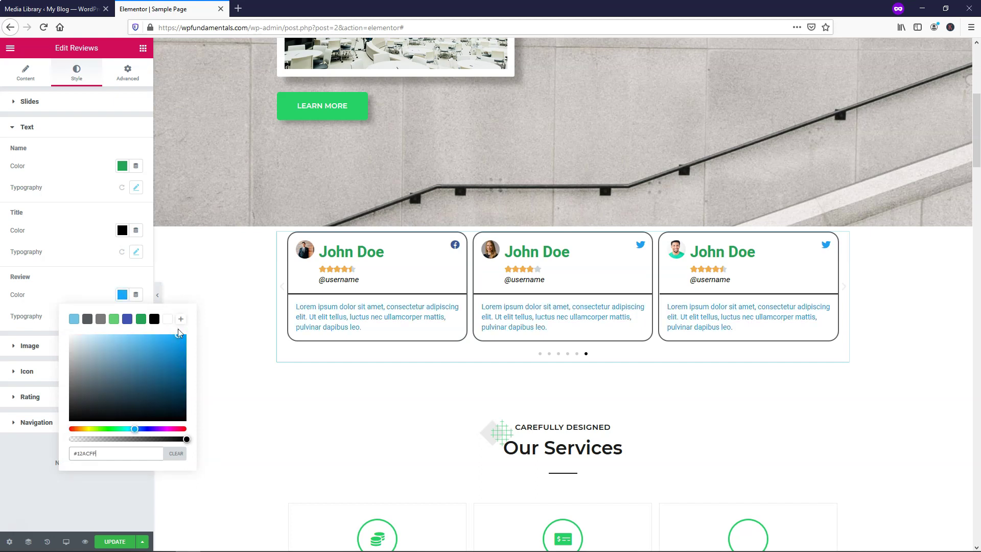
left_click_drag(178, 329, 194, 336)
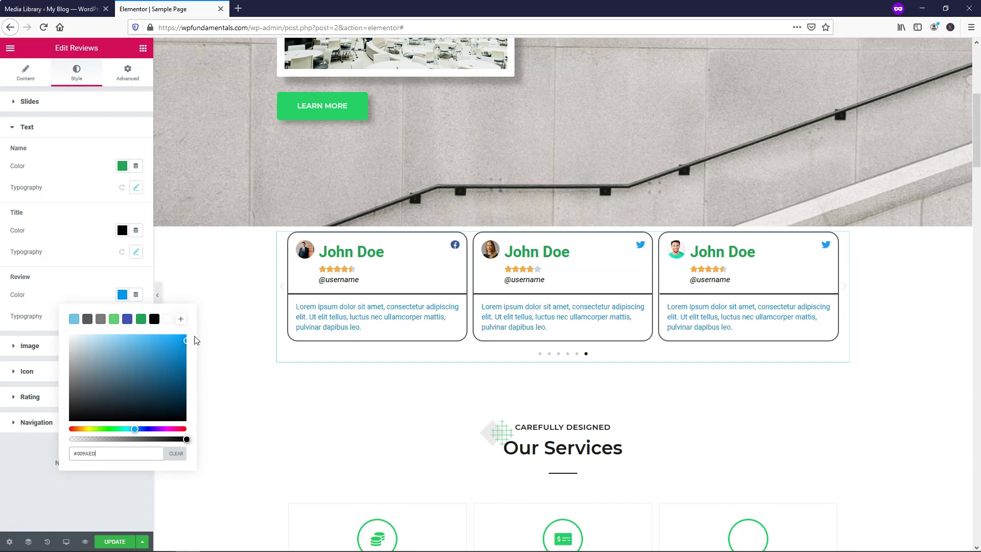
left_click(154, 320)
left_click(79, 232)
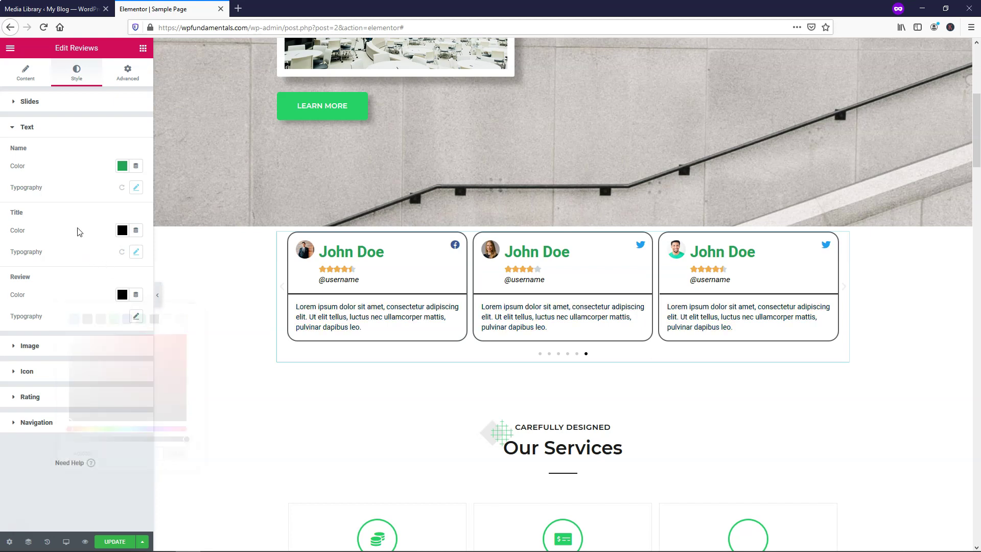
Give reviewer photos size 65, a 50 gap to the name, and border radius 100.
left_click(71, 128)
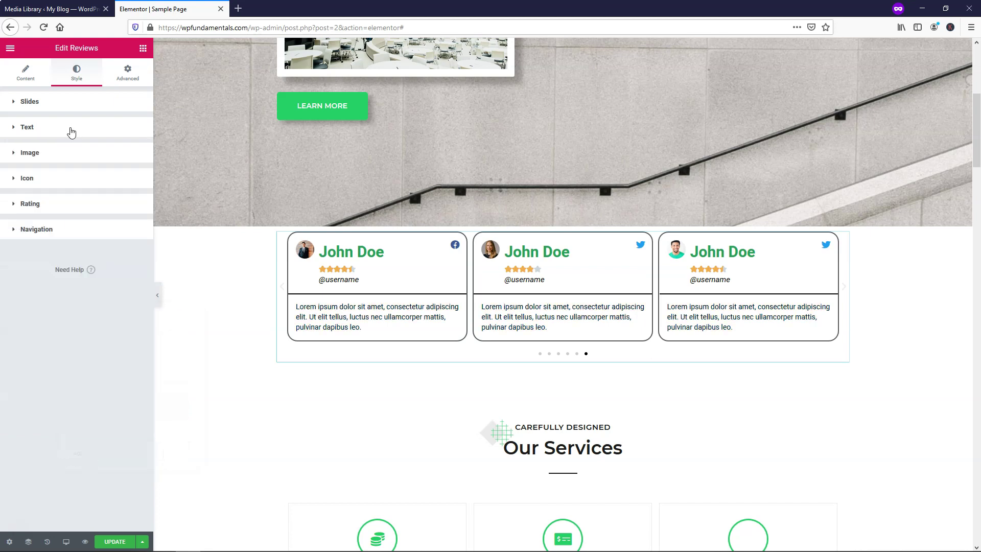
left_click(54, 156)
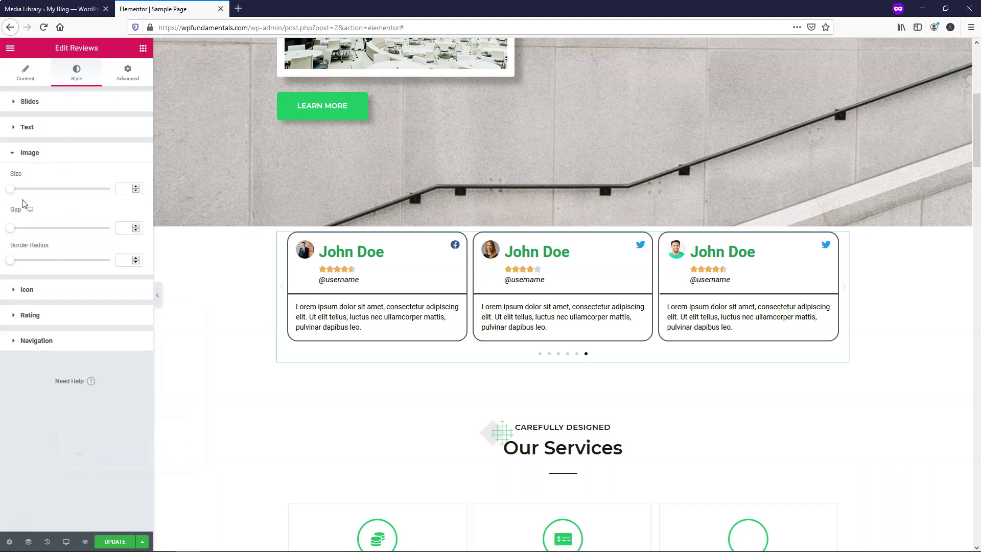
left_click_drag(11, 190, 114, 201)
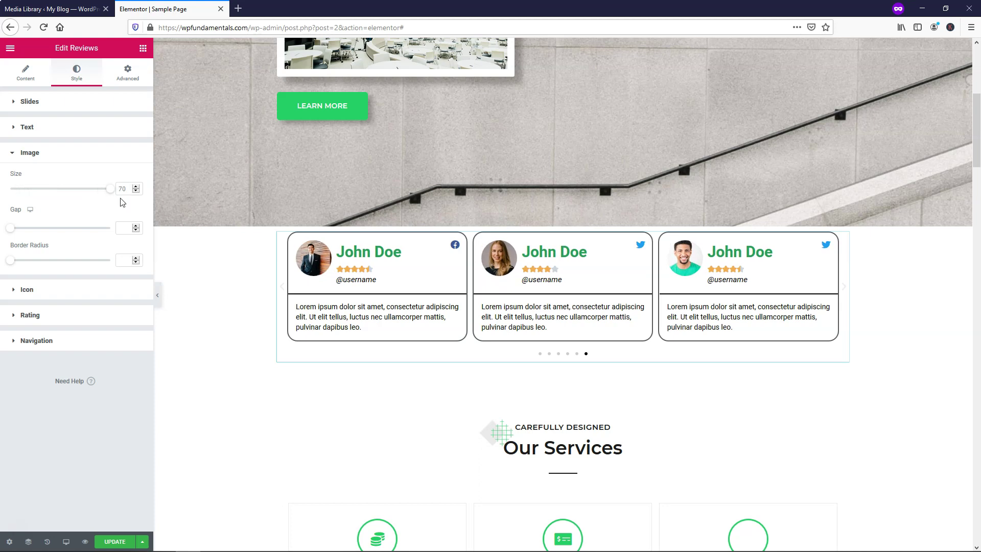
left_click_drag(111, 190, 103, 194)
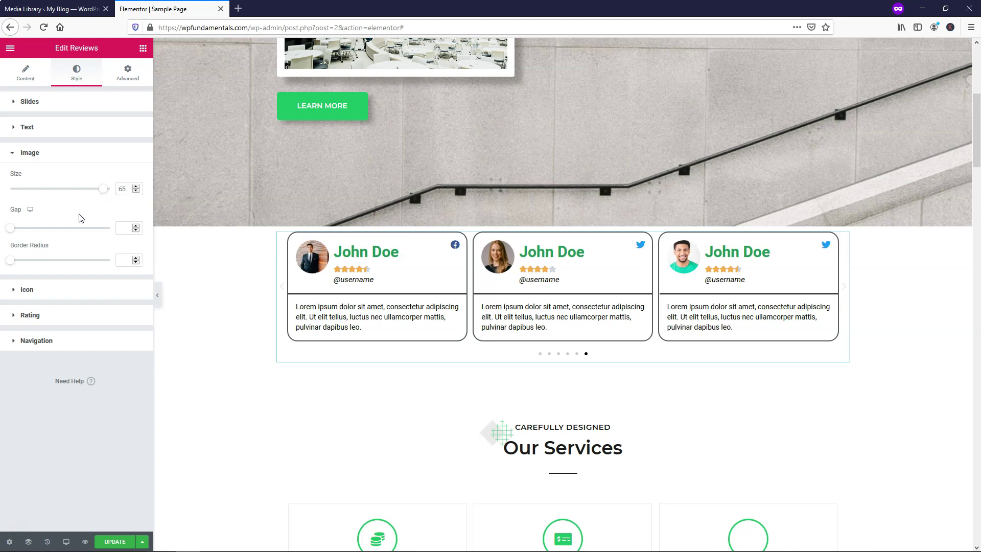
left_click_drag(10, 230, 57, 234)
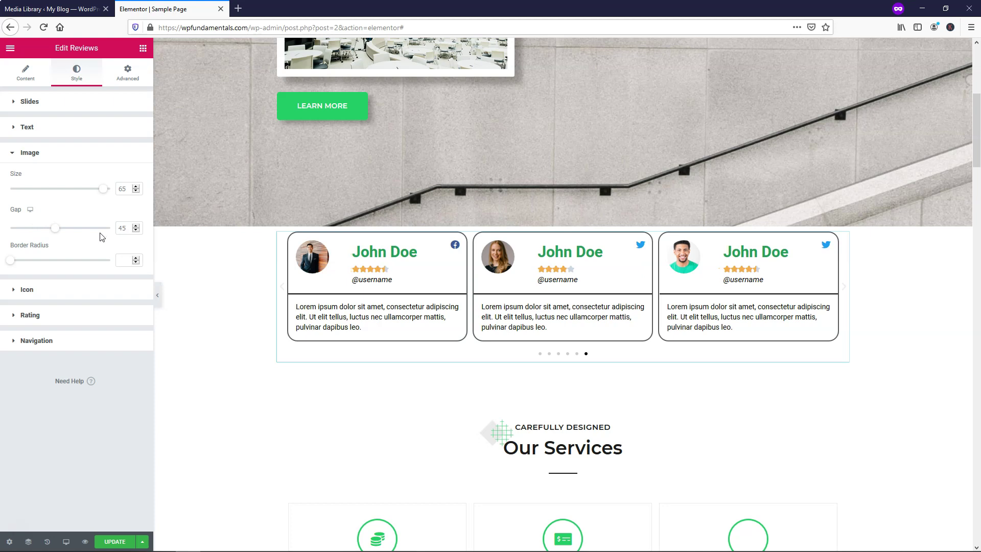
left_click_drag(55, 230, 62, 232)
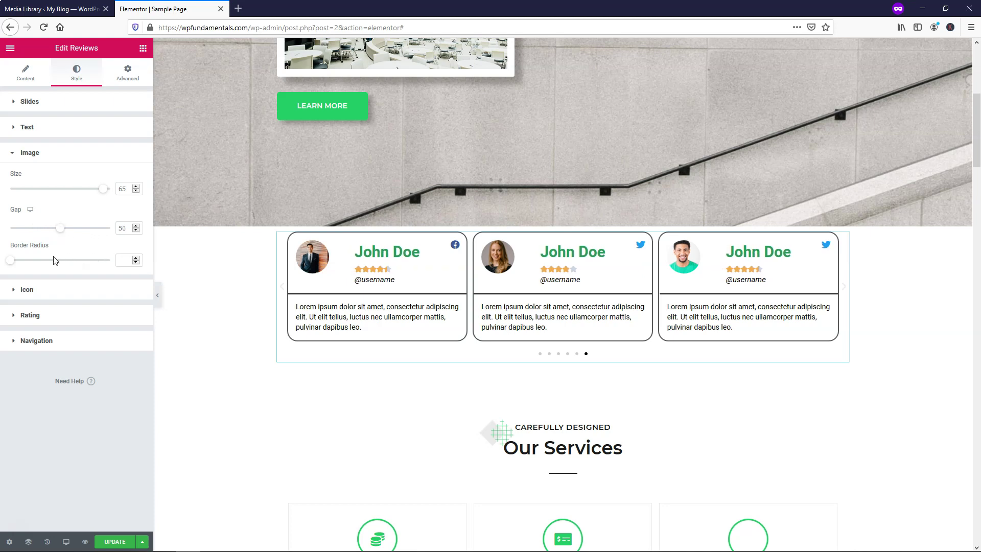
left_click_drag(9, 263, 31, 265)
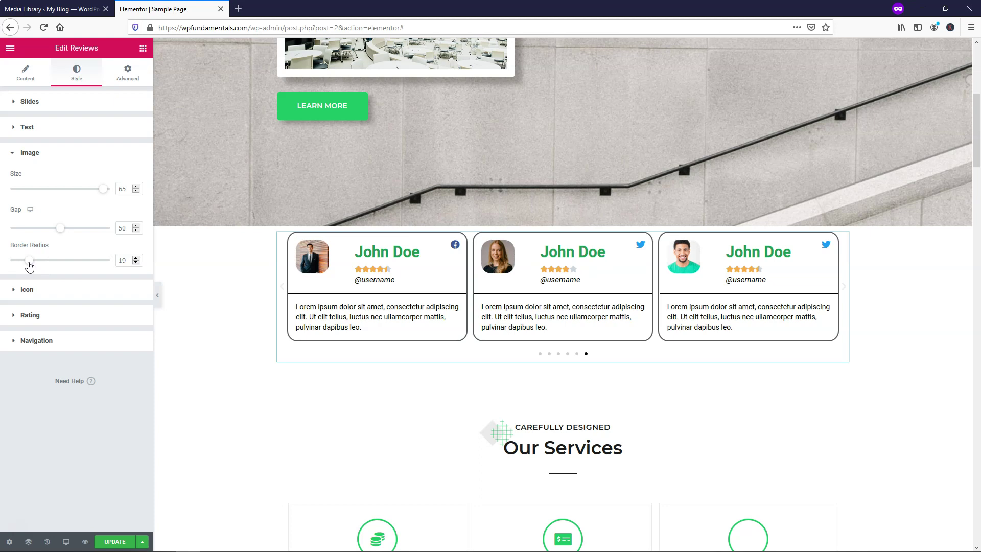
left_click_drag(29, 266, 116, 267)
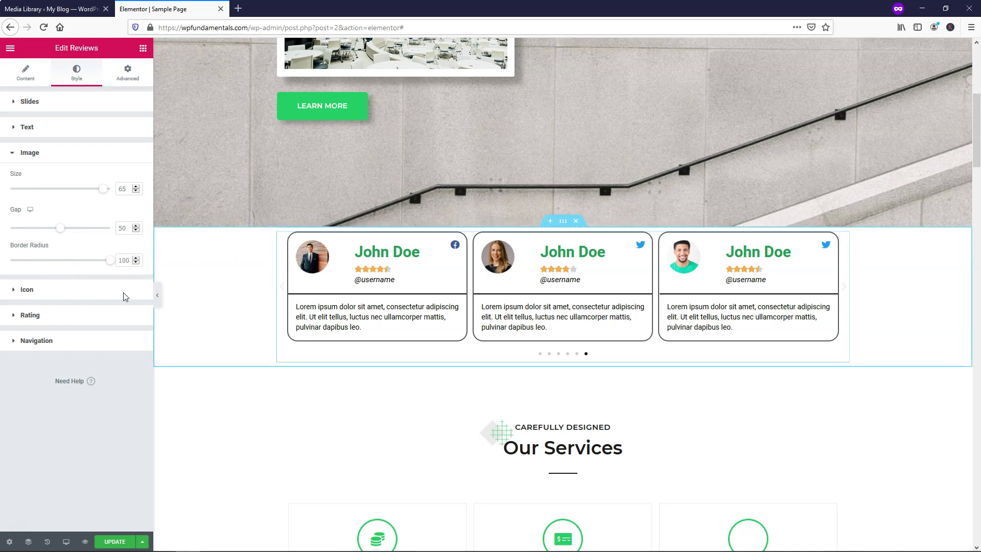
left_click(38, 155)
left_click(41, 187)
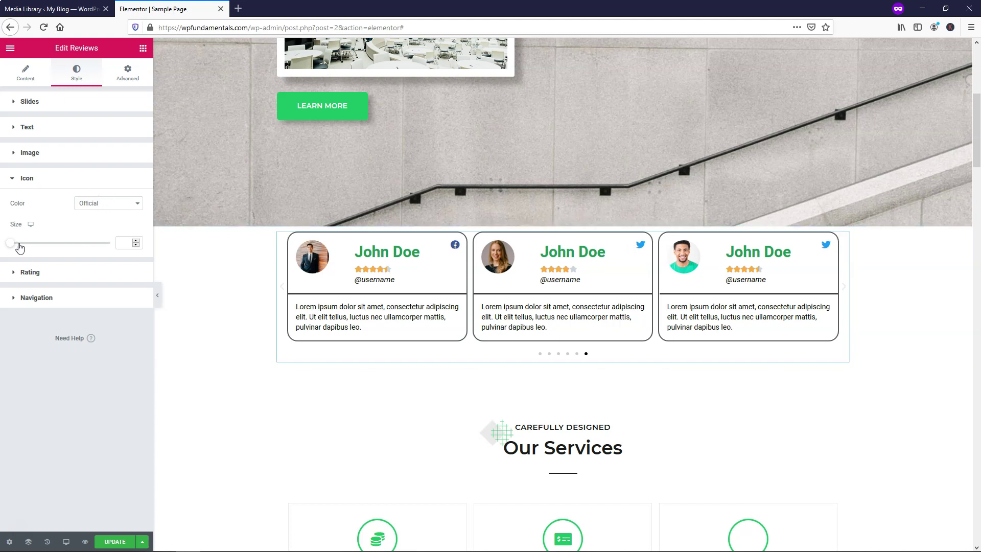
Set the social icon size to 30 and their colour mode to Official brand colours.
left_click_drag(13, 245, 45, 249)
left_click(136, 246)
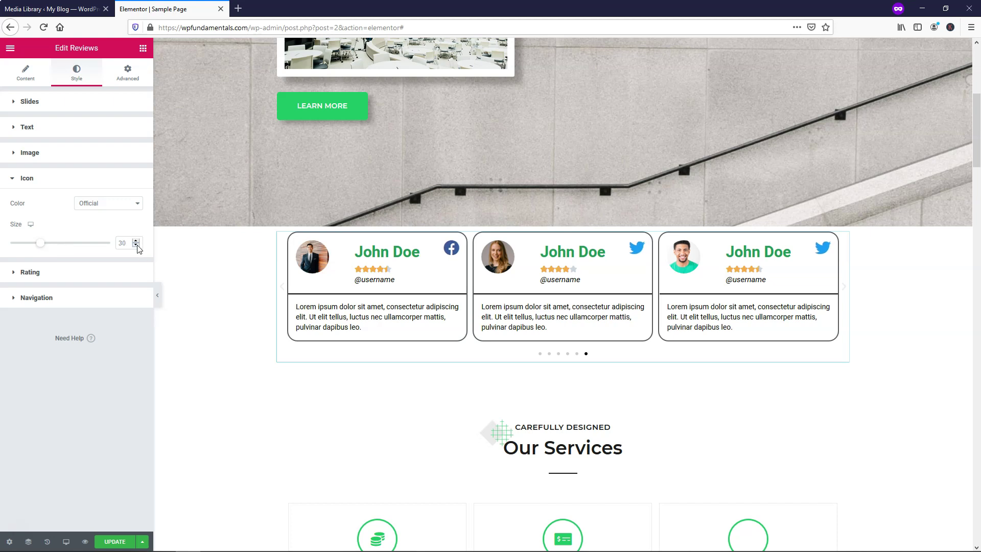
left_click(115, 204)
left_click(101, 228)
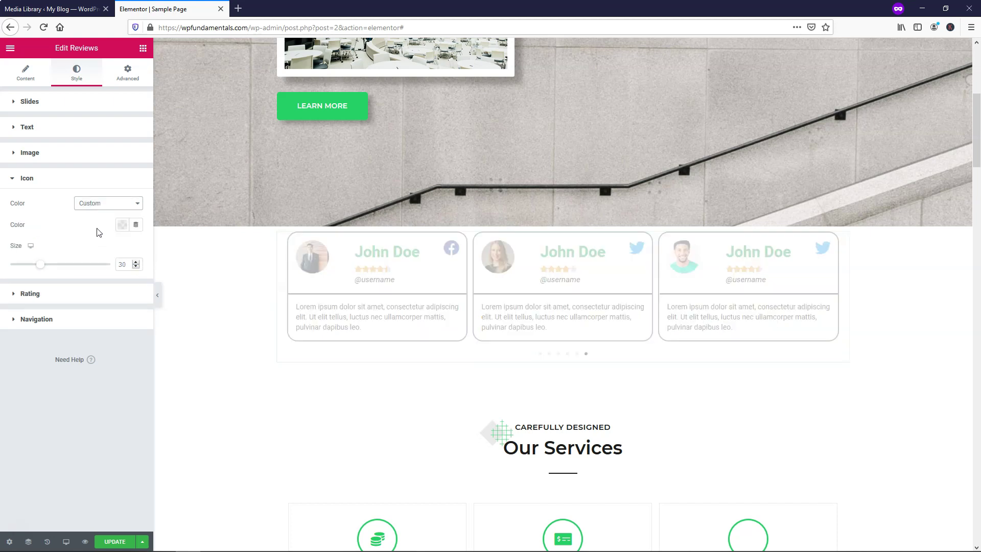
left_click(122, 227)
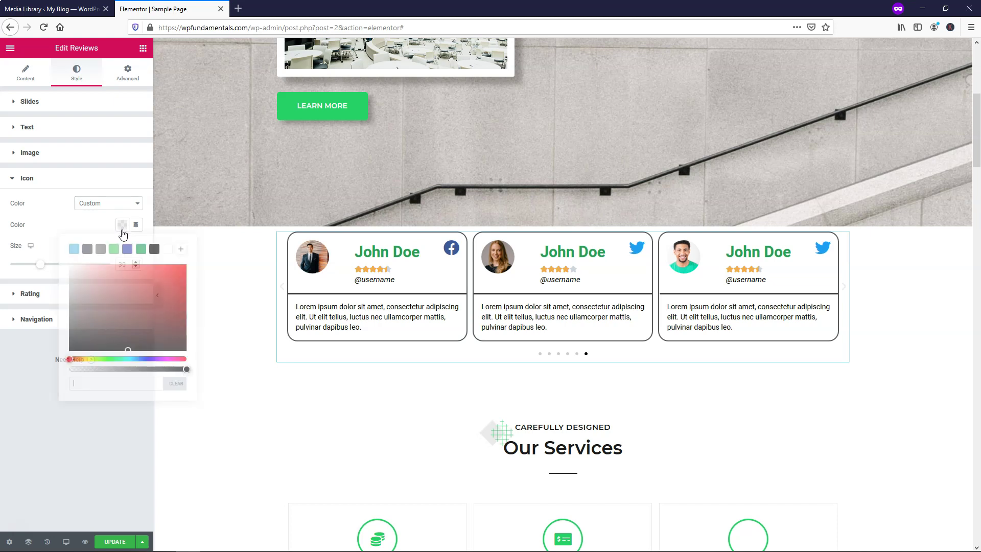
type("#25D366")
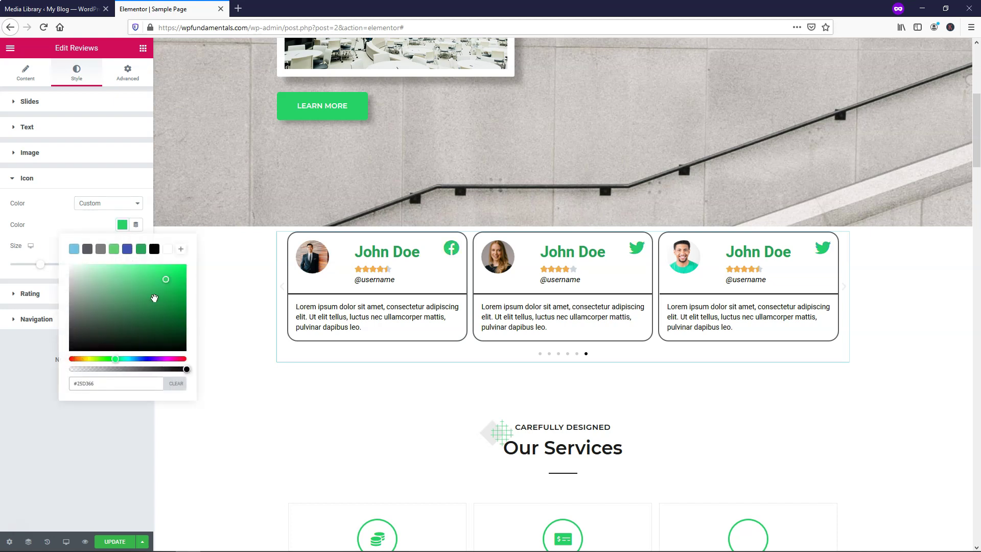
left_click(111, 206)
left_click(115, 220)
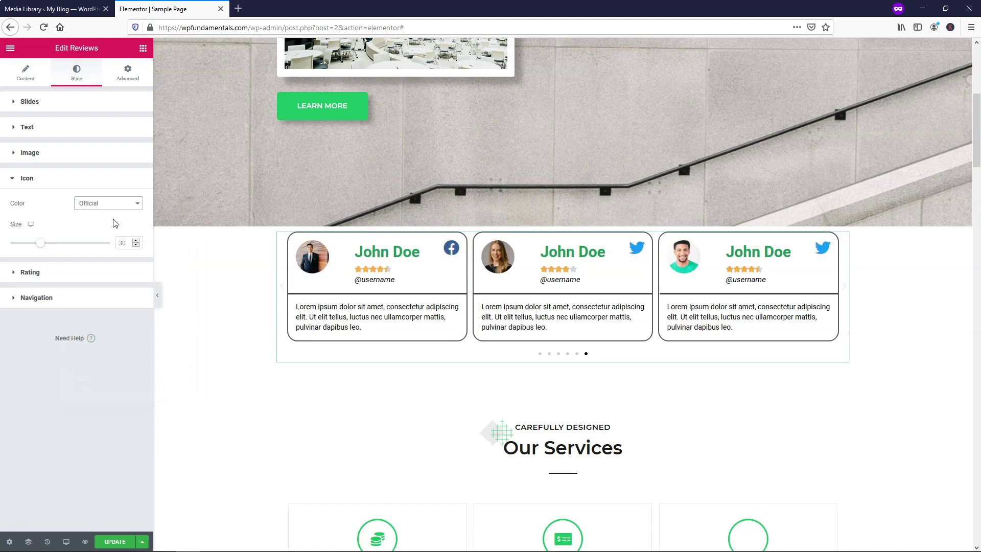
Set the rating stars to size 20 with spacing 1.
left_click(69, 178)
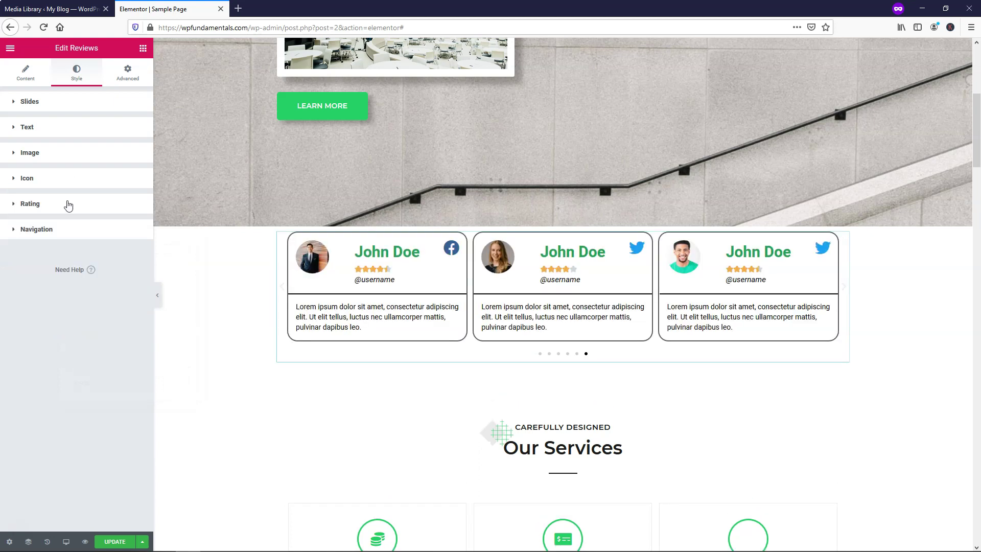
left_click(51, 207)
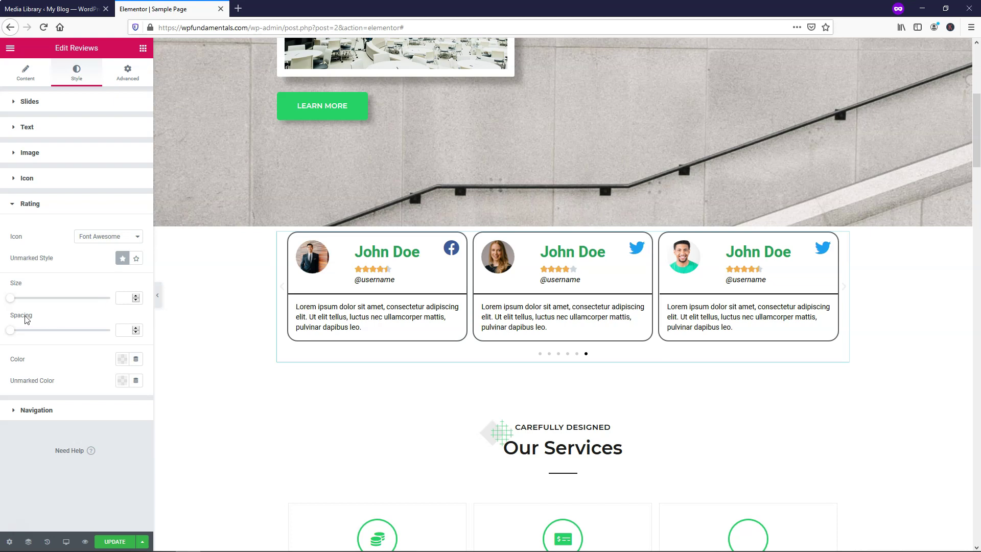
left_click_drag(11, 298, 34, 299)
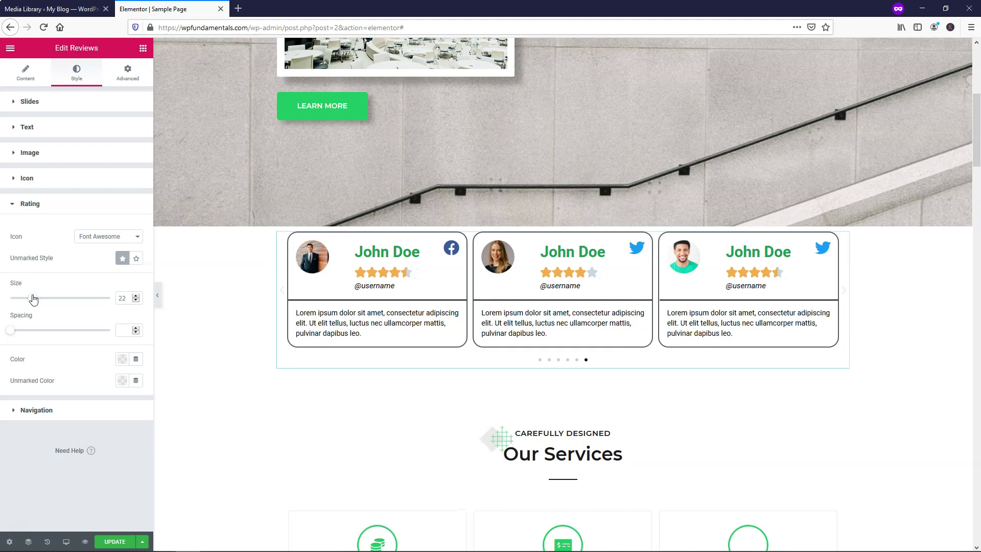
double_click(137, 302)
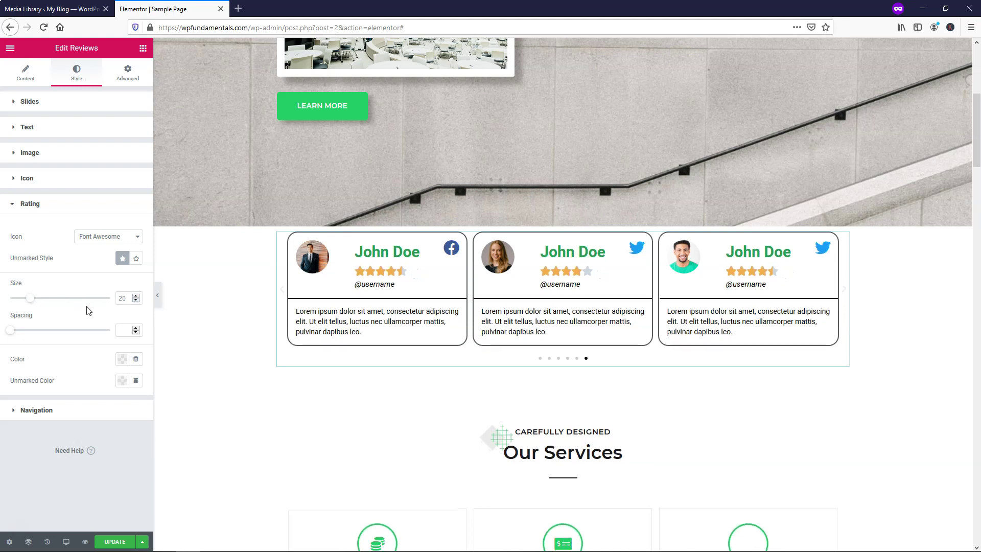
mouse_move(10, 330)
left_mouse_down()
mouse_move(25, 331)
mouse_move(11, 331)
left_mouse_up()
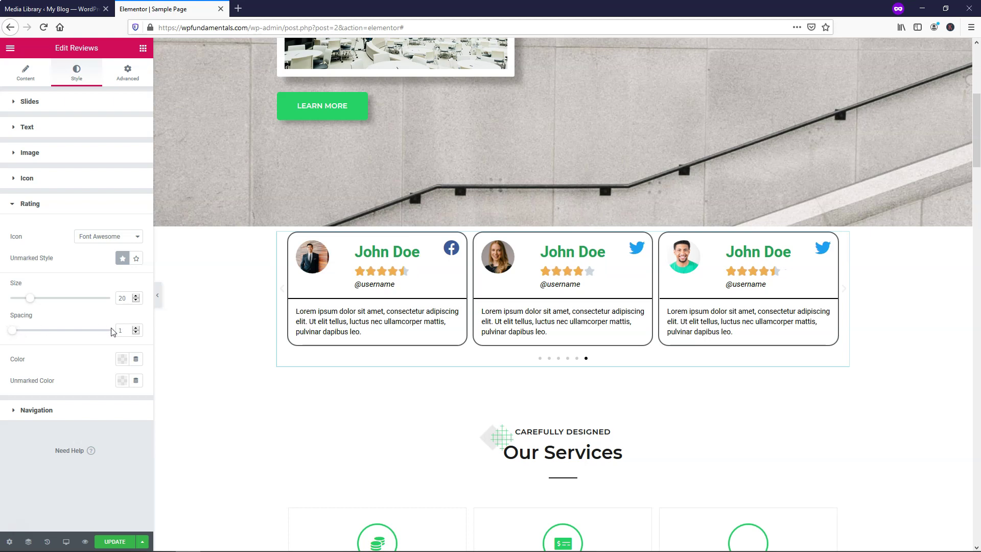
Colour the filled rating stars green #25D366.
left_click(122, 359)
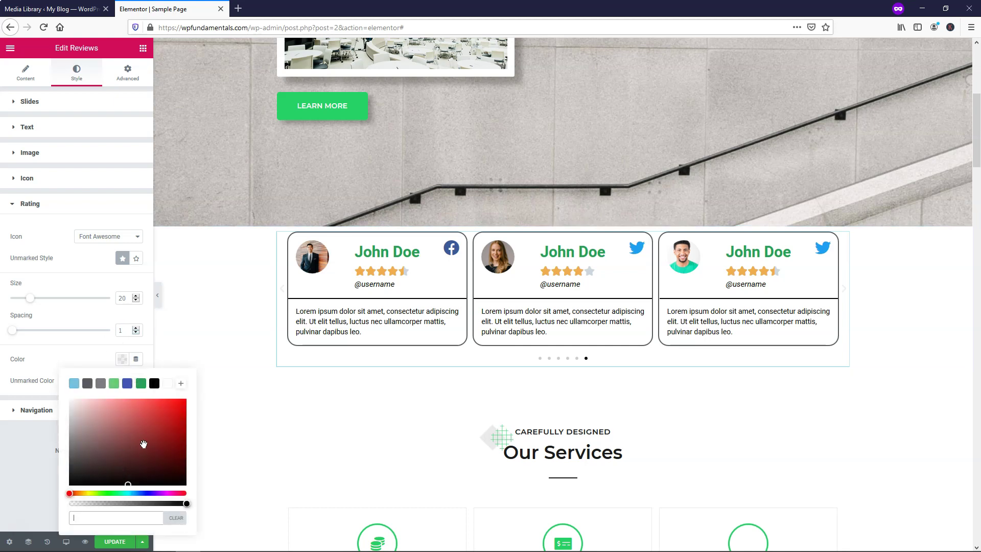
left_click(93, 521)
type("#25D366")
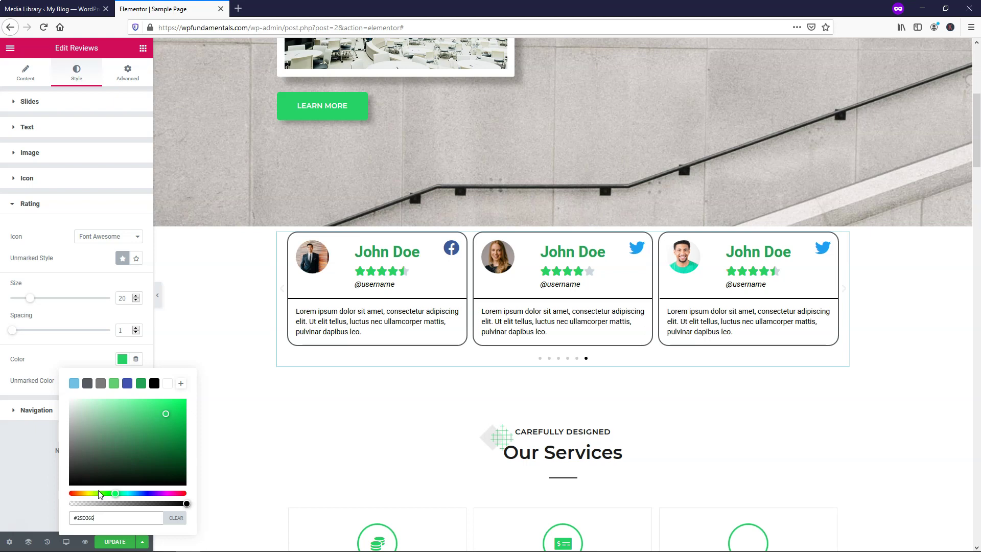
left_click(66, 350)
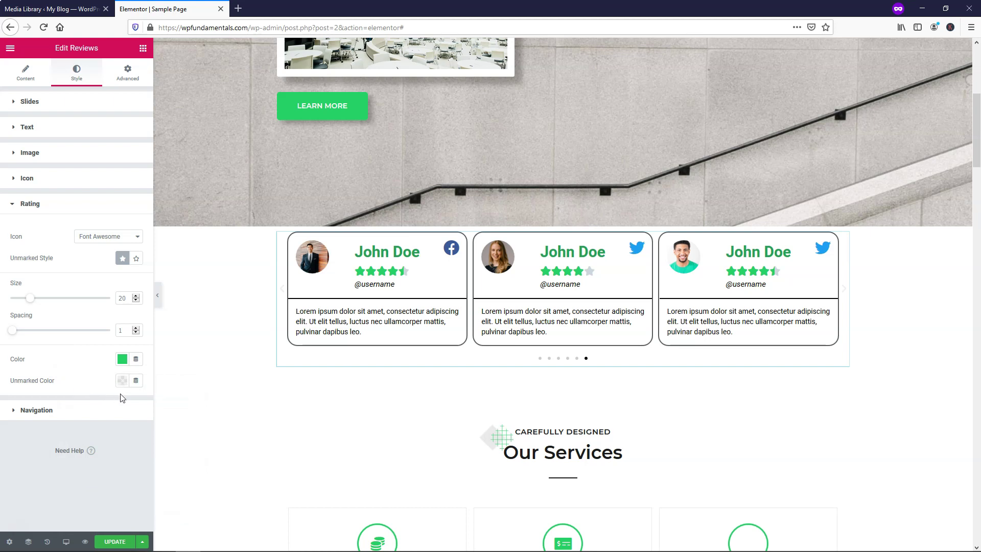
Make the unmarked stars semi-transparent dark grey #54595F.
left_click(123, 381)
left_click(155, 220)
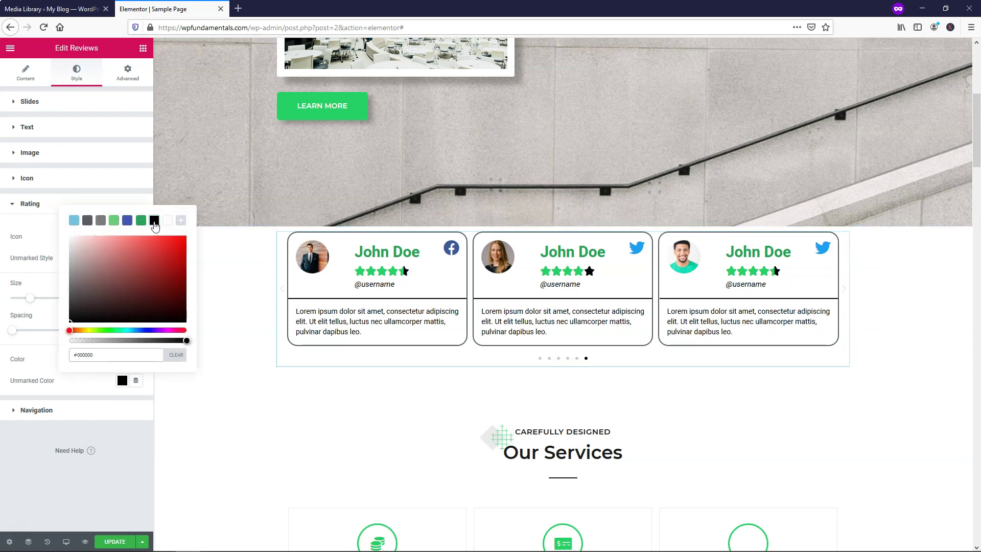
left_click(101, 220)
left_click(180, 356)
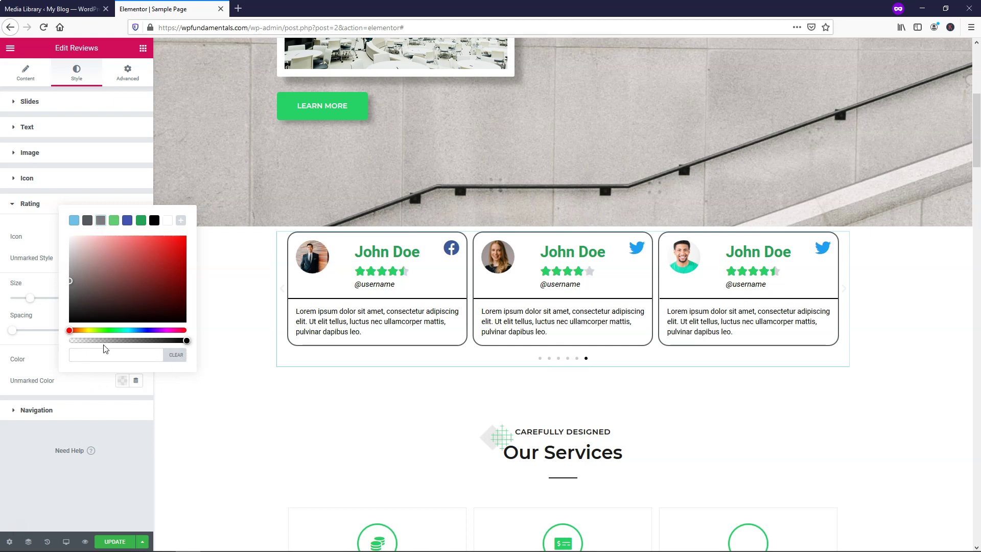
left_click(87, 220)
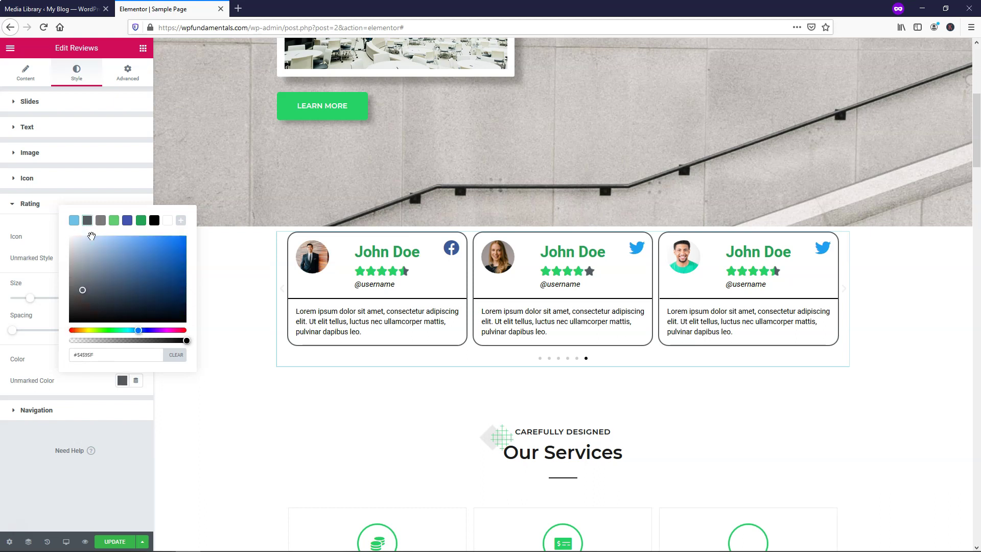
left_click_drag(154, 340, 134, 341)
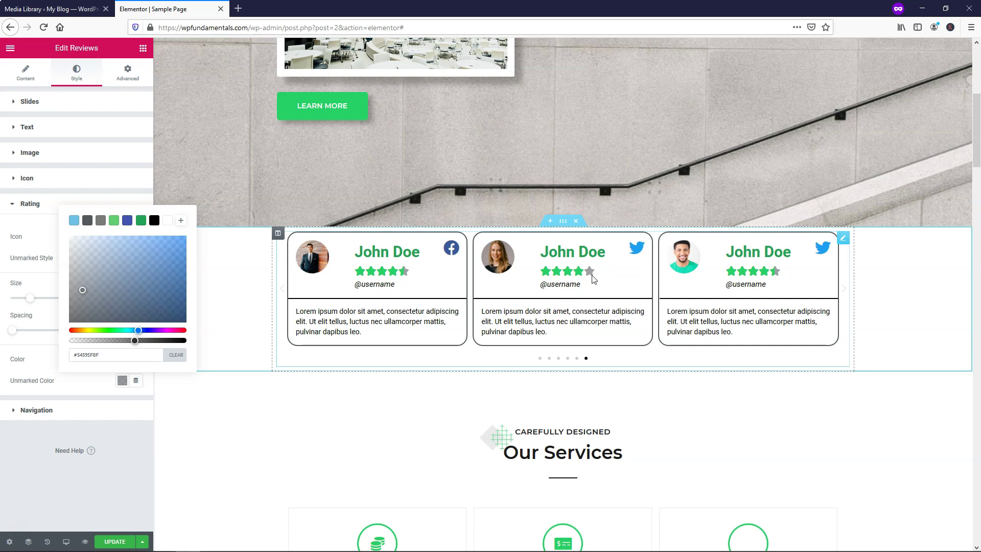
left_click(31, 359)
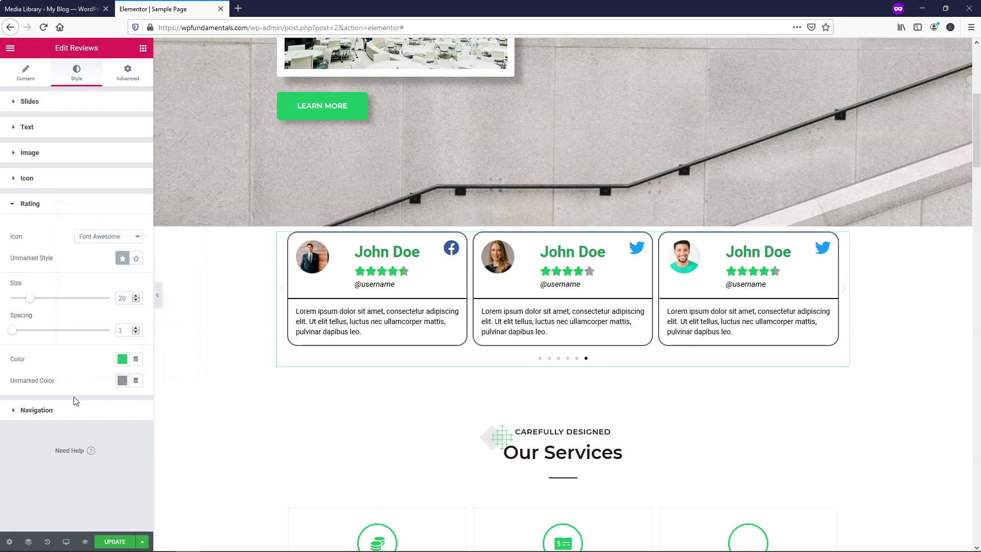
left_click(65, 411)
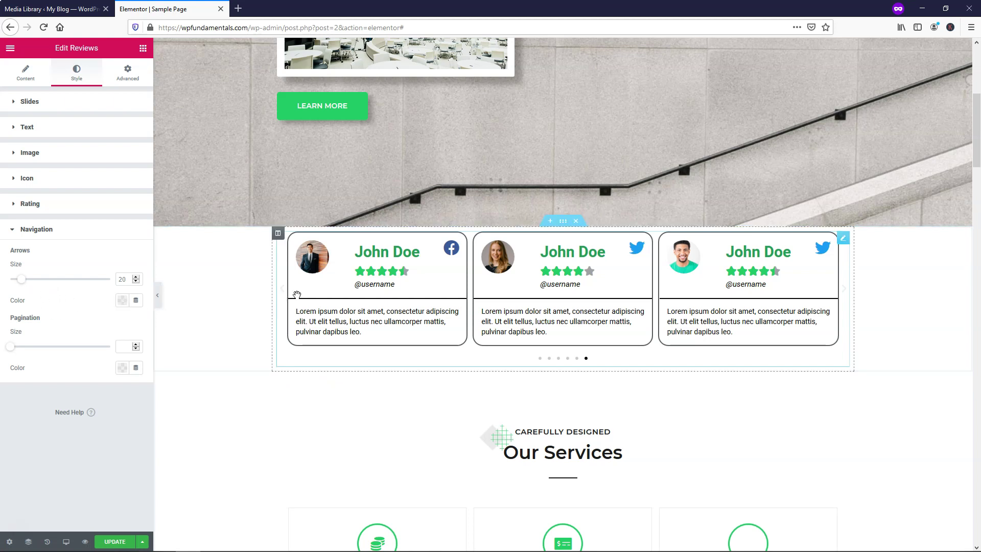
Paste #25D366 as the Arrows and Pagination colour, and drag Pagination Size to 10.
left_click(122, 300)
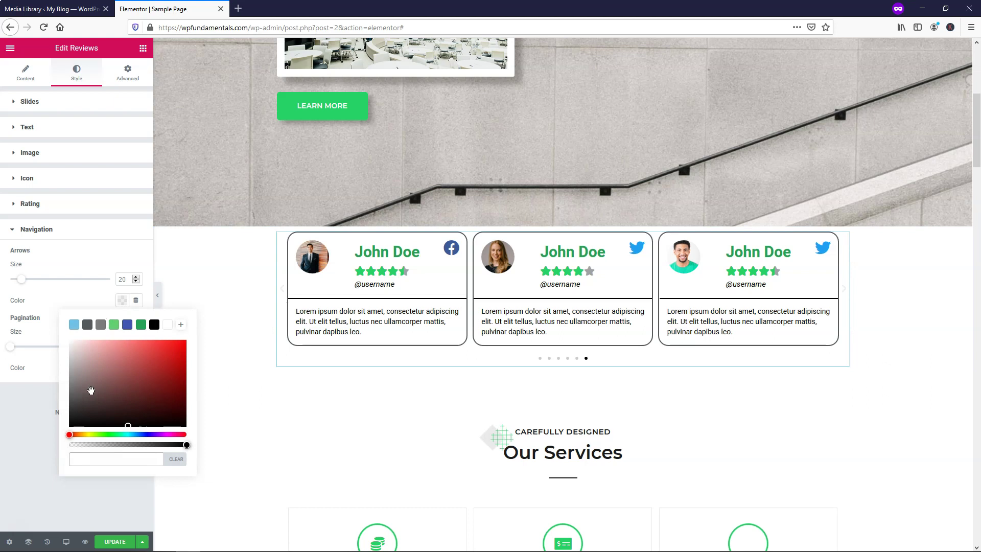
type("#25D366")
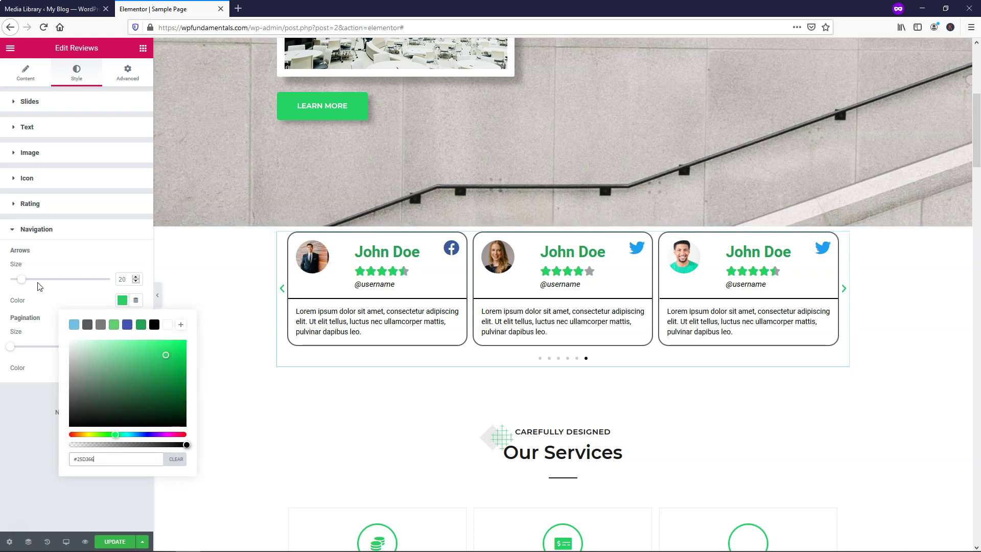
mouse_move(21, 279)
left_mouse_down()
mouse_move(140, 272)
mouse_move(11, 280)
mouse_move(21, 283)
left_mouse_up()
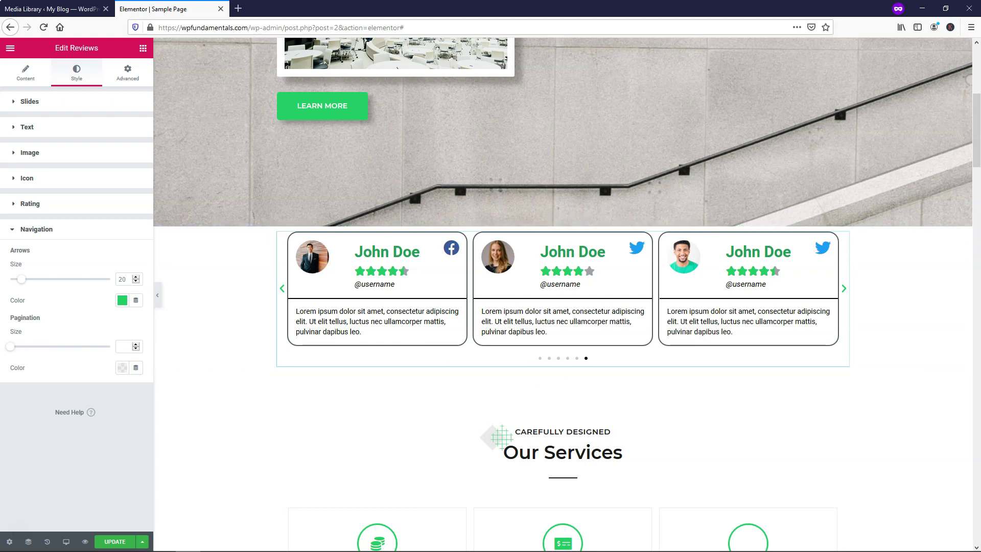
left_click(122, 367)
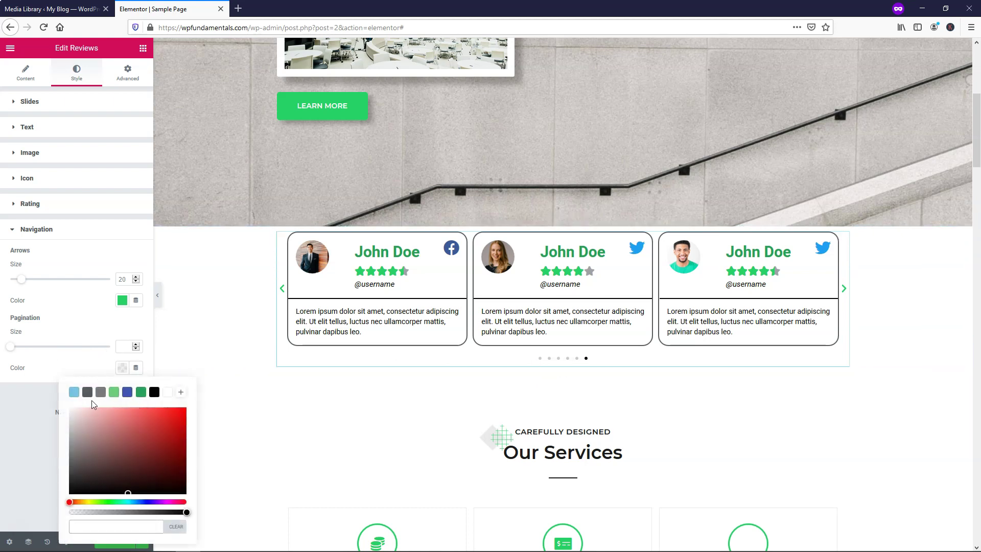
type("#25D366")
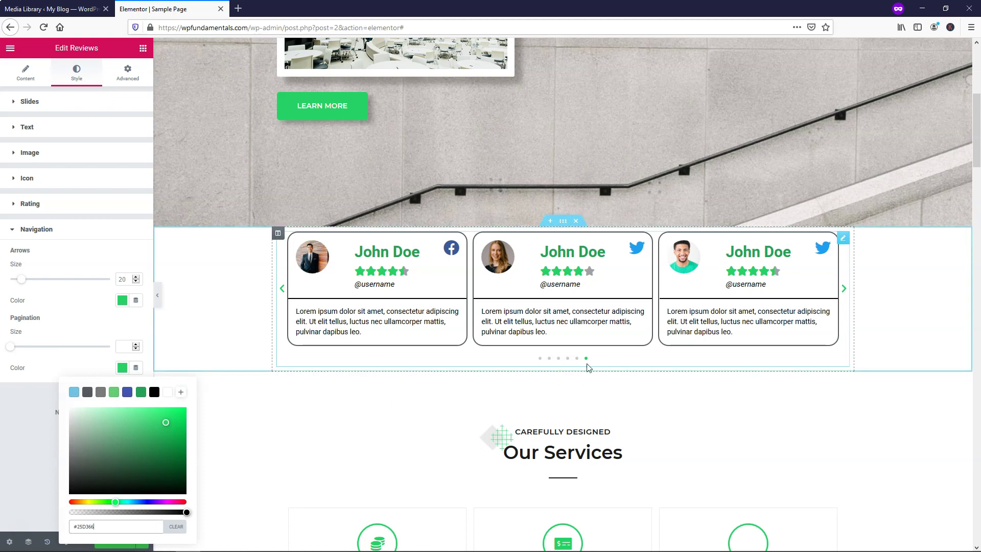
left_click_drag(12, 348, 60, 346)
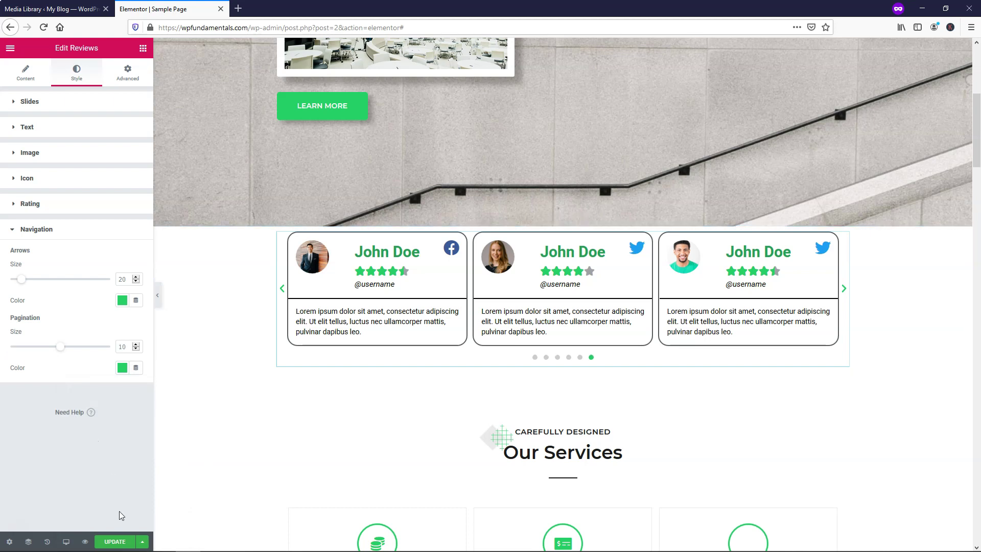
Update the page to save the green arrows and enlarged pagination dots.
left_click(121, 543)
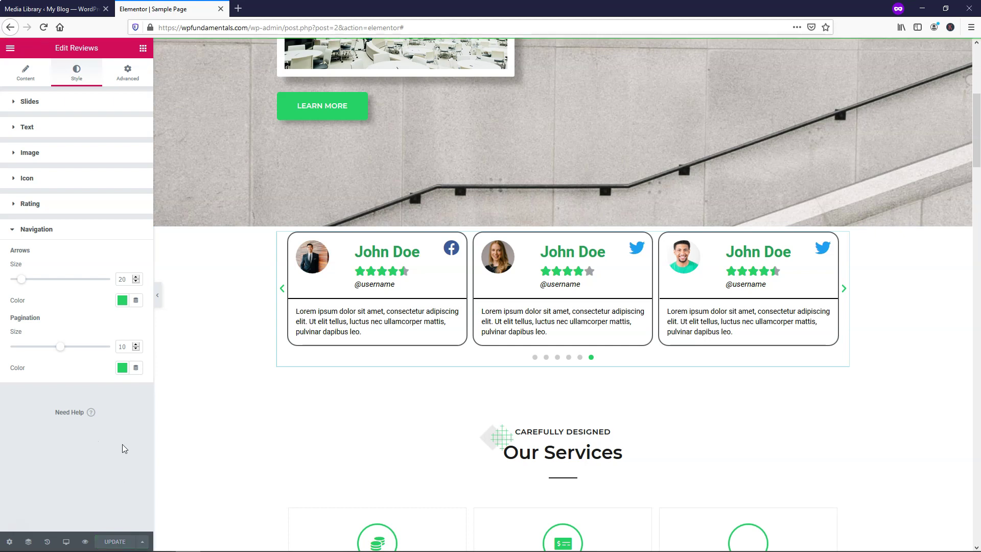